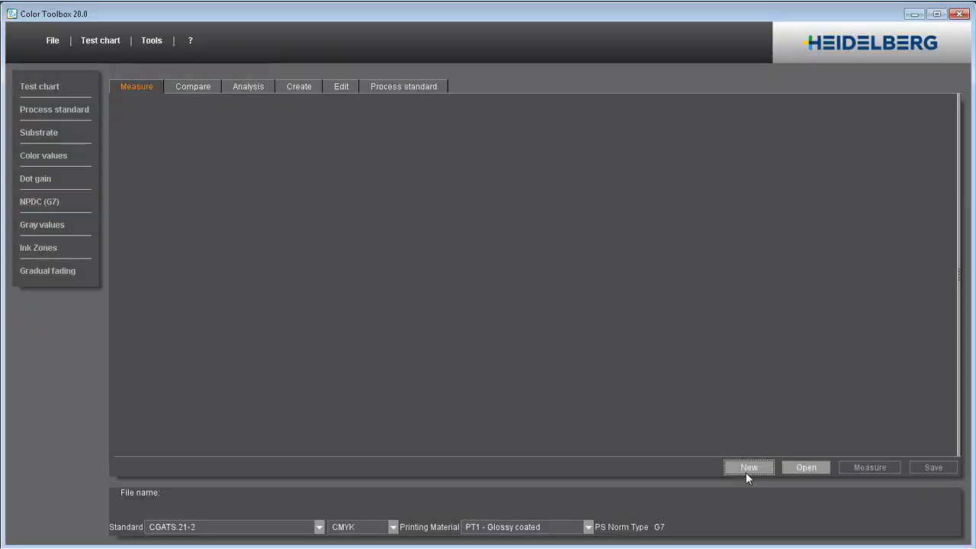
- Start a new measurement file based on the PrintOpen Standard 210 test chart
{"action": "left_click", "coordinate": [746, 471]}
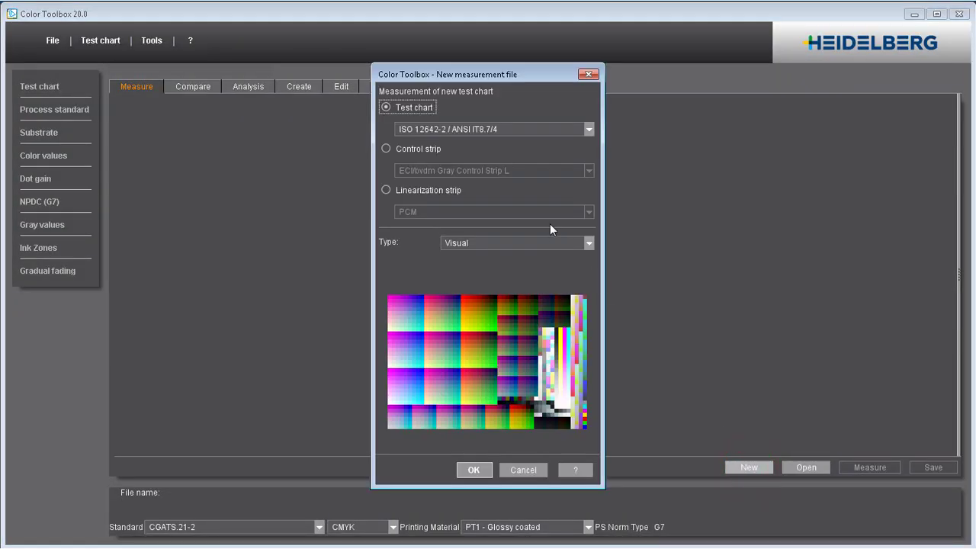
{"action": "left_click", "coordinate": [493, 131]}
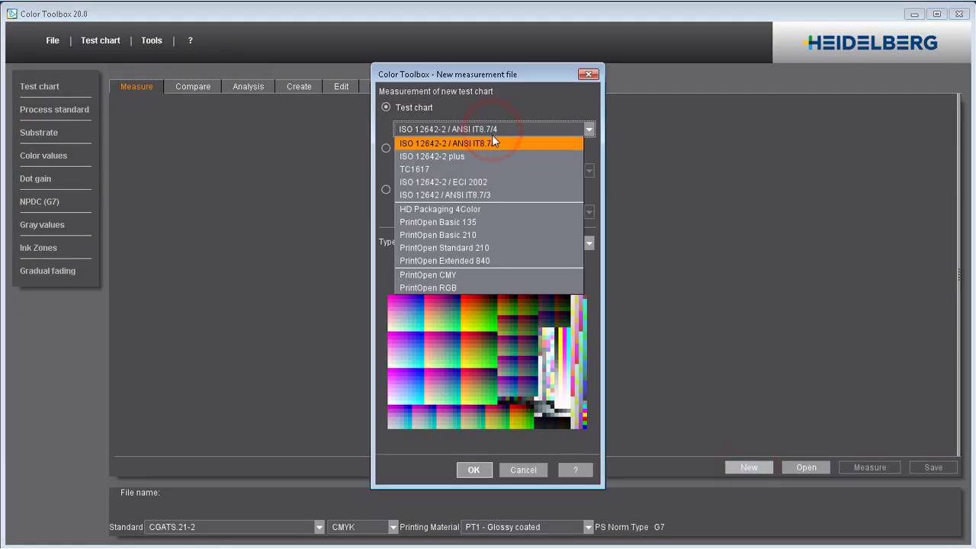
{"action": "left_click", "coordinate": [494, 247]}
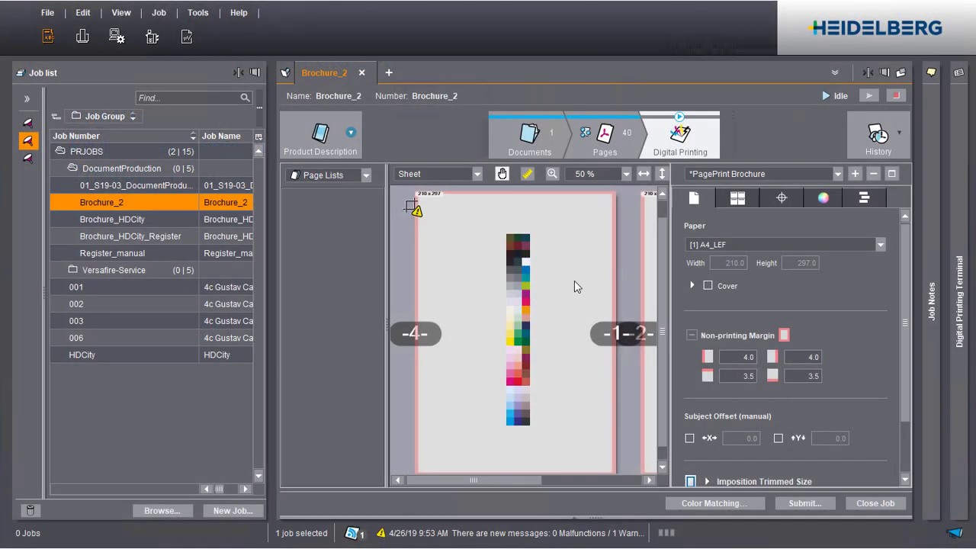
- Uncheck Enable CMYK Color Management under Source Profiles in Brochure_2's color settings
{"action": "left_click", "coordinate": [821, 197]}
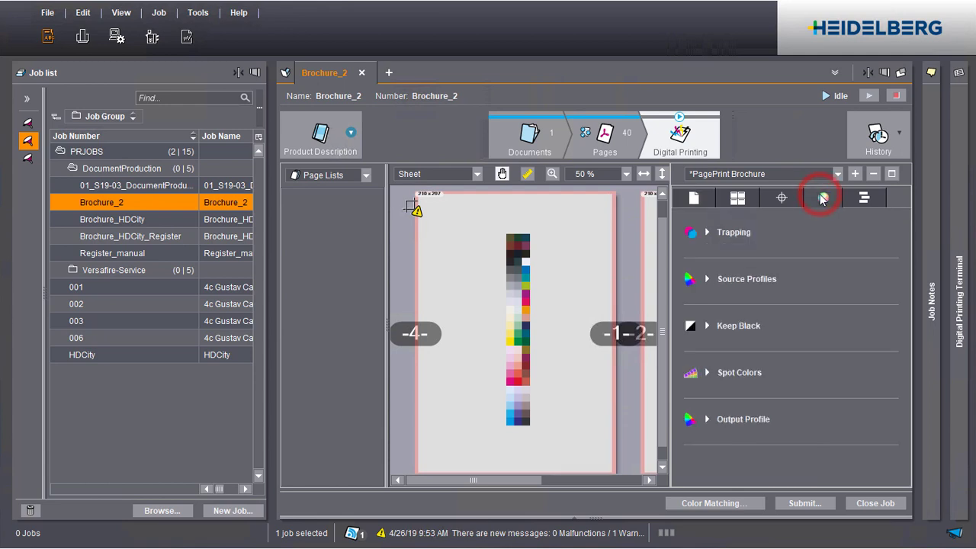
{"action": "left_click", "coordinate": [708, 277]}
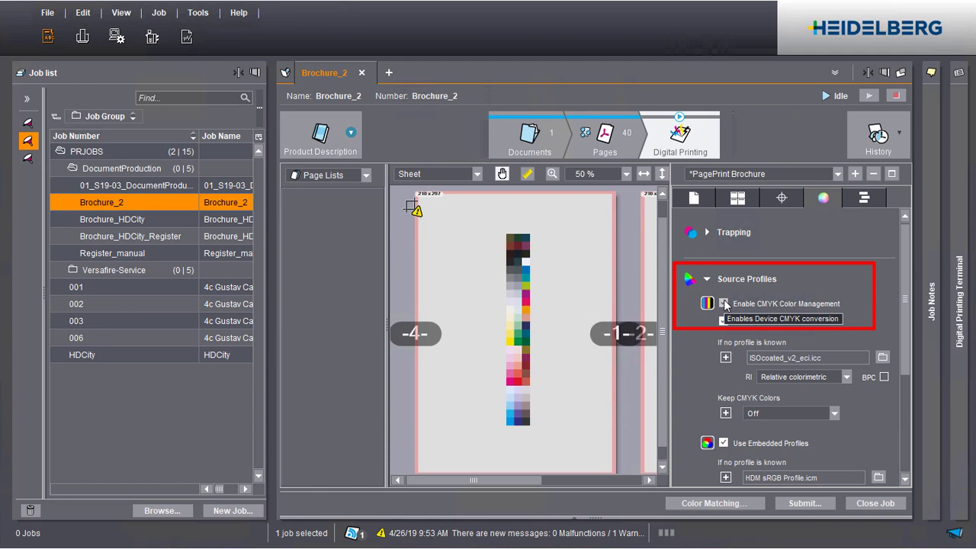
{"action": "left_click", "coordinate": [724, 304]}
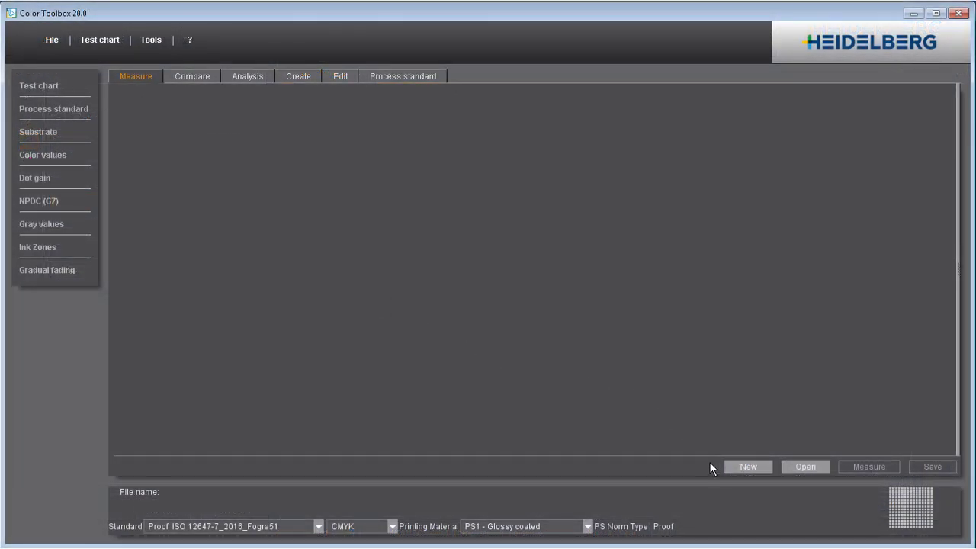
- Create a new control-strip measurement file using the FOGRA Media Wedge CMYK strip
{"action": "left_click", "coordinate": [743, 466]}
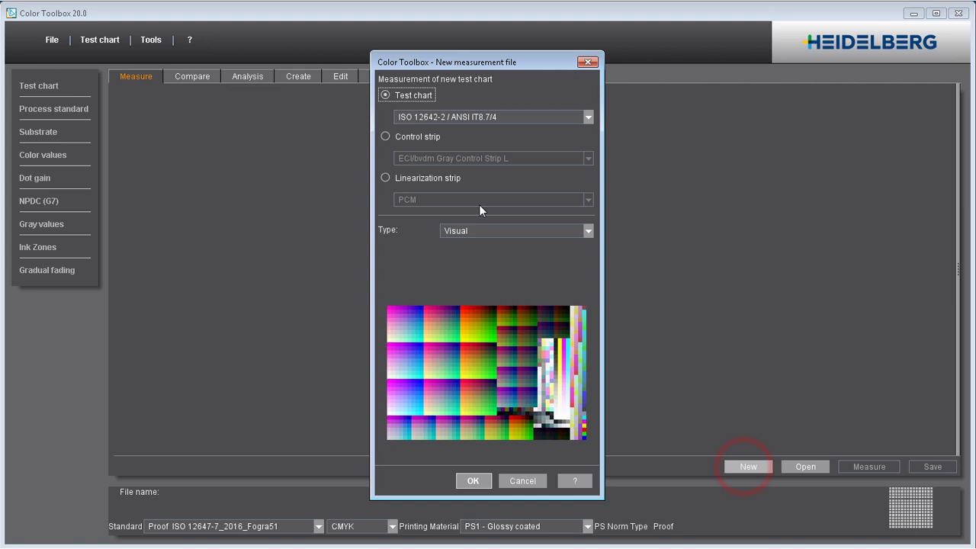
{"action": "left_click", "coordinate": [418, 135]}
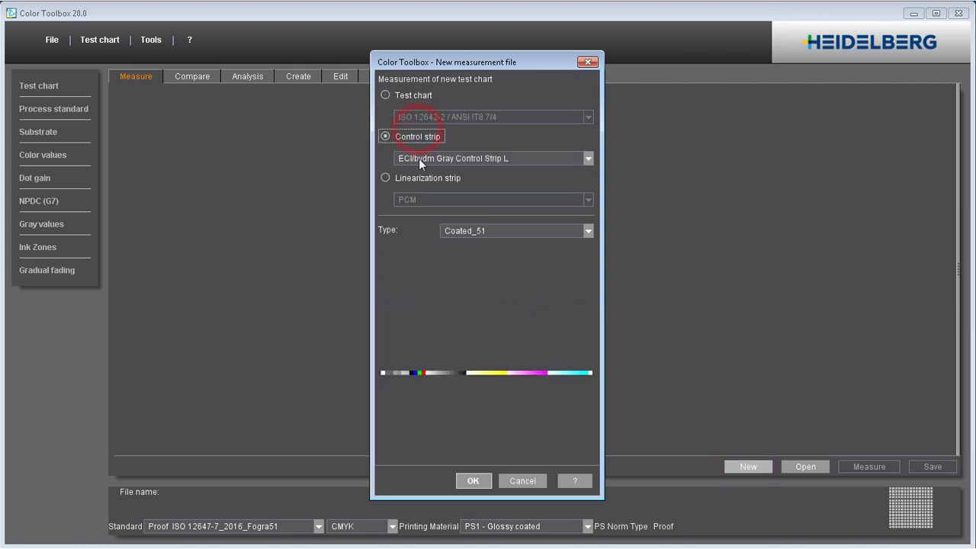
{"action": "left_click", "coordinate": [419, 159]}
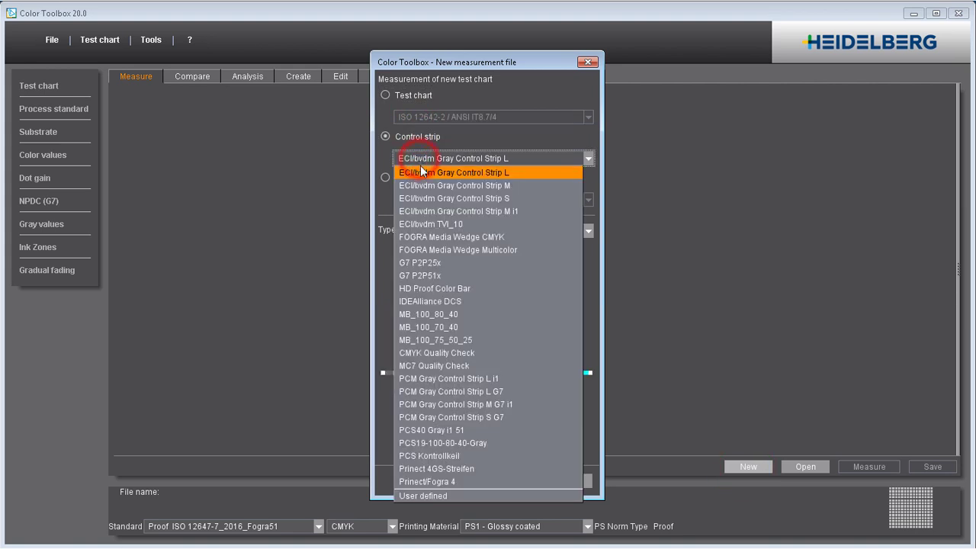
{"action": "left_click", "coordinate": [428, 238]}
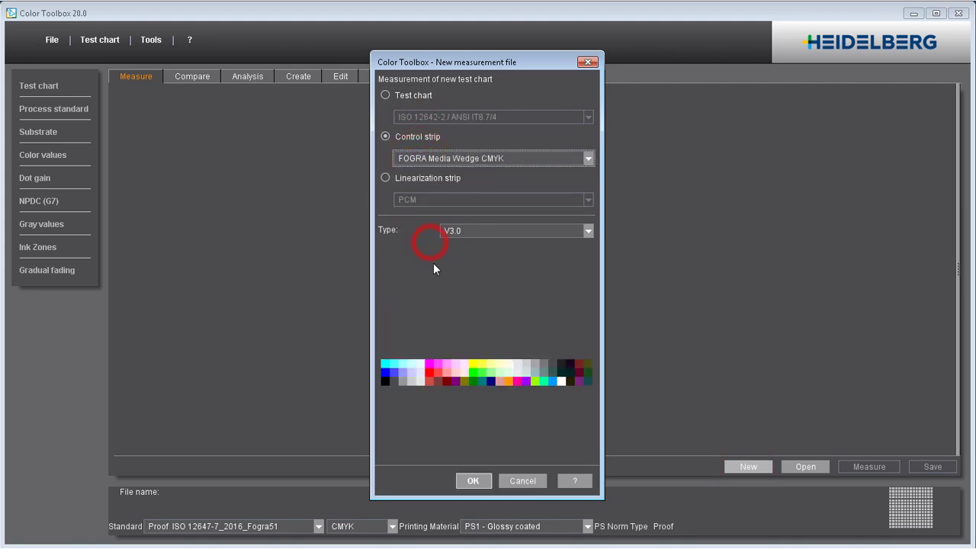
{"action": "left_click", "coordinate": [474, 480]}
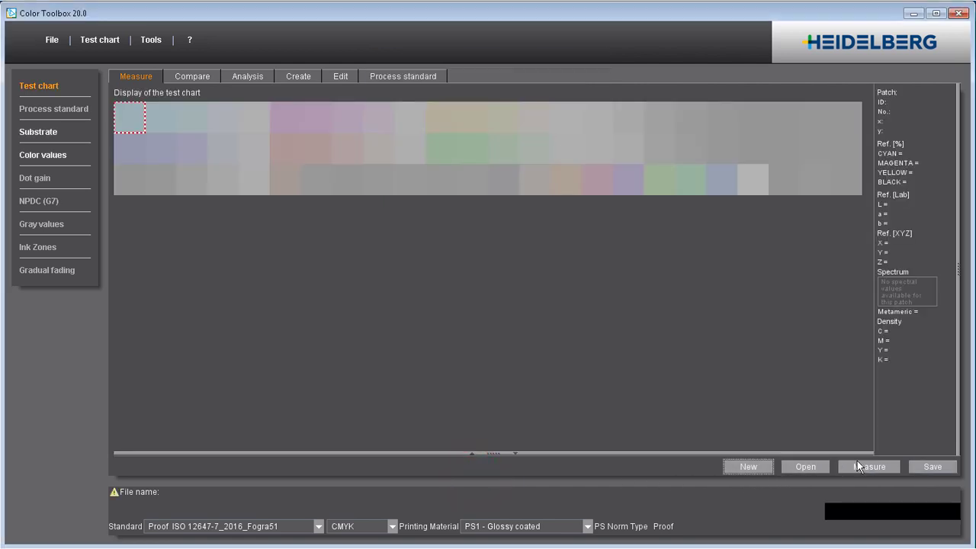
- Connect the X-Rite Eye-One (strip) with UV (M2:ISO-13655) filter and white-calibrate it
{"action": "left_click", "coordinate": [857, 464]}
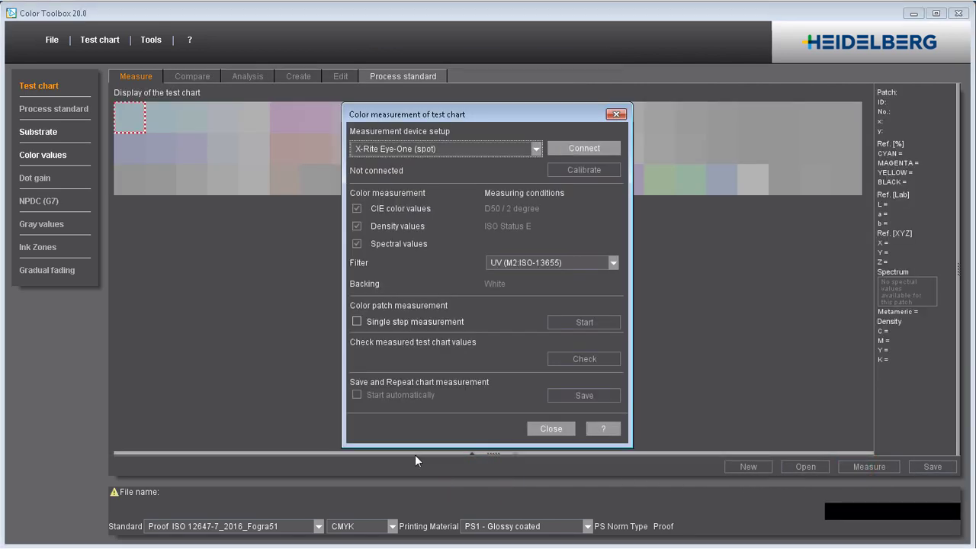
{"action": "left_click", "coordinate": [537, 149]}
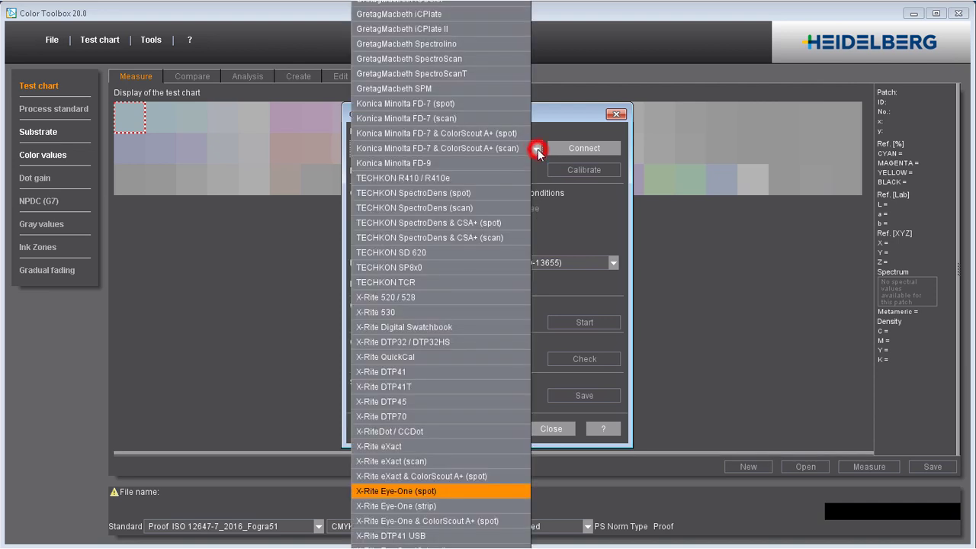
{"action": "left_click", "coordinate": [408, 507]}
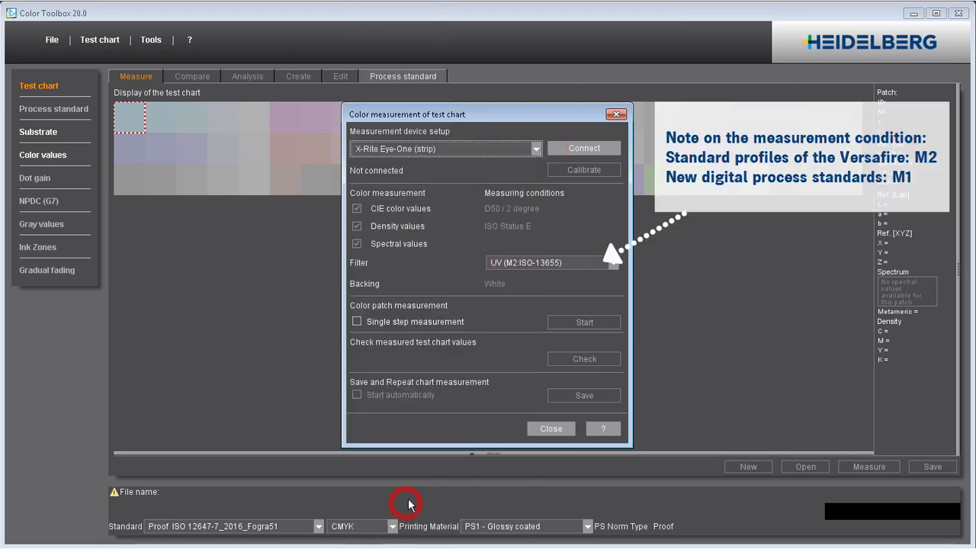
{"action": "left_click", "coordinate": [515, 263]}
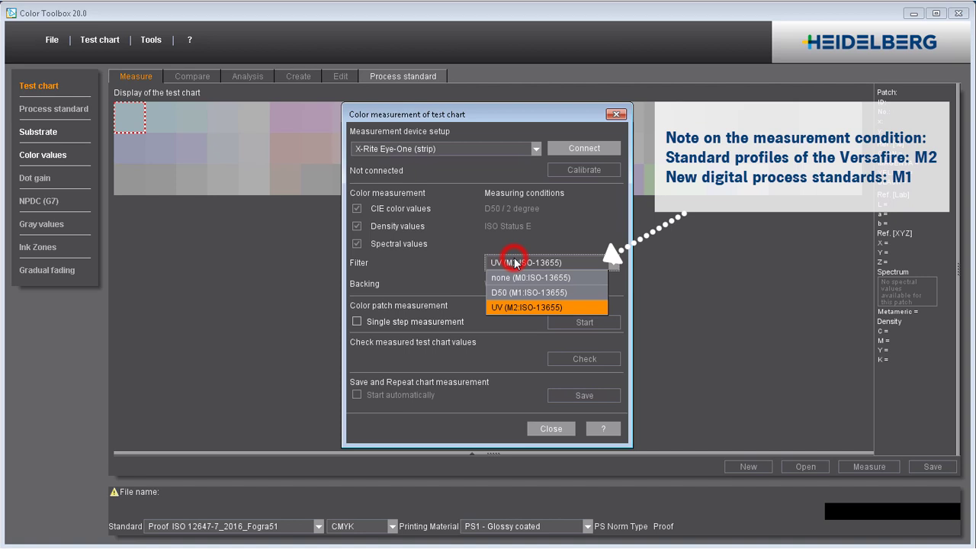
{"action": "left_click", "coordinate": [517, 308]}
{"action": "left_click", "coordinate": [568, 153]}
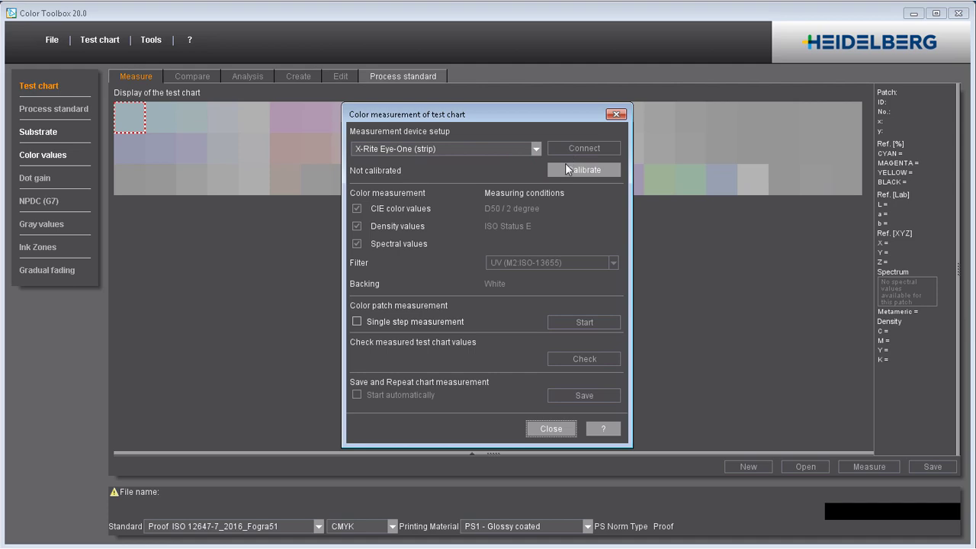
{"action": "left_click", "coordinate": [565, 167]}
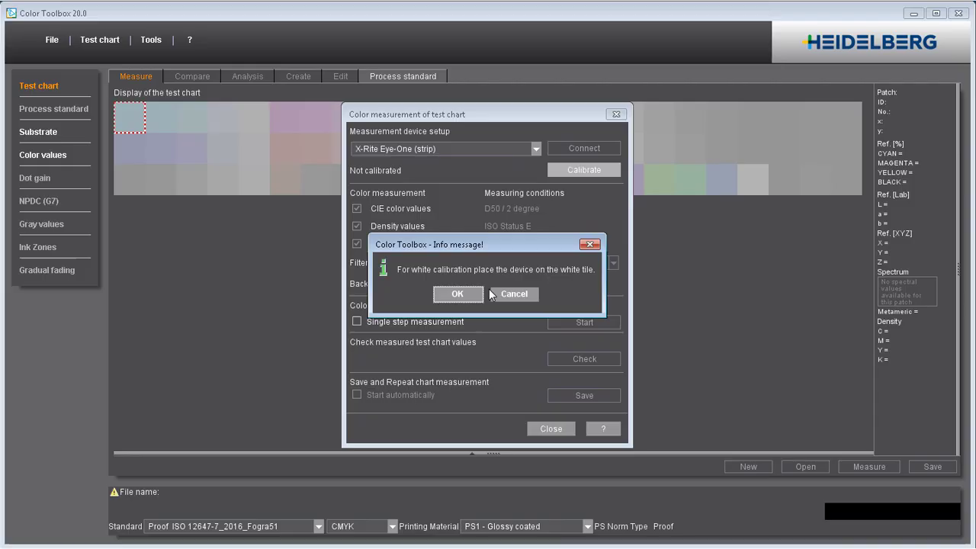
{"action": "left_click", "coordinate": [456, 293]}
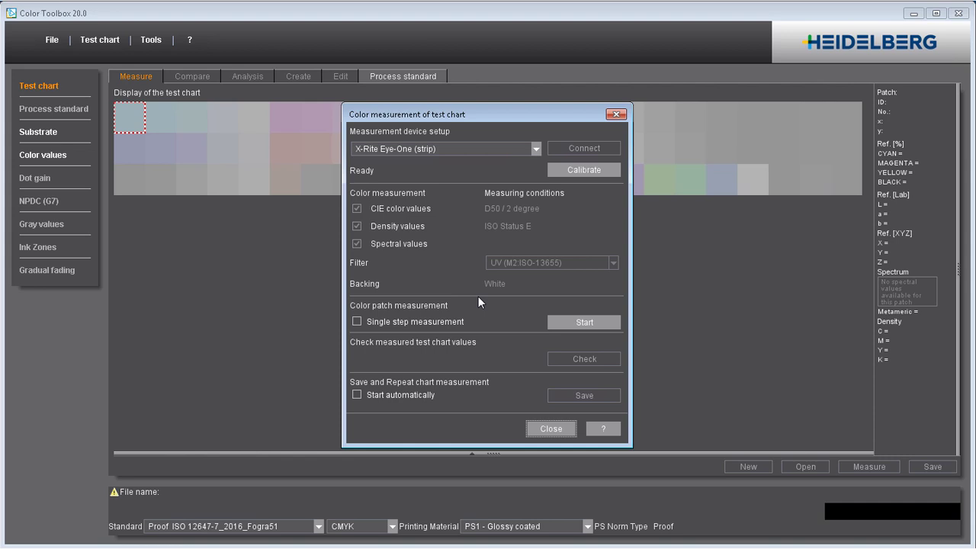
- Measure the media wedge and save the readings as FOGRAMK3ABC-M2-2019_03_29T13_26_56.txt
{"action": "left_click", "coordinate": [562, 322]}
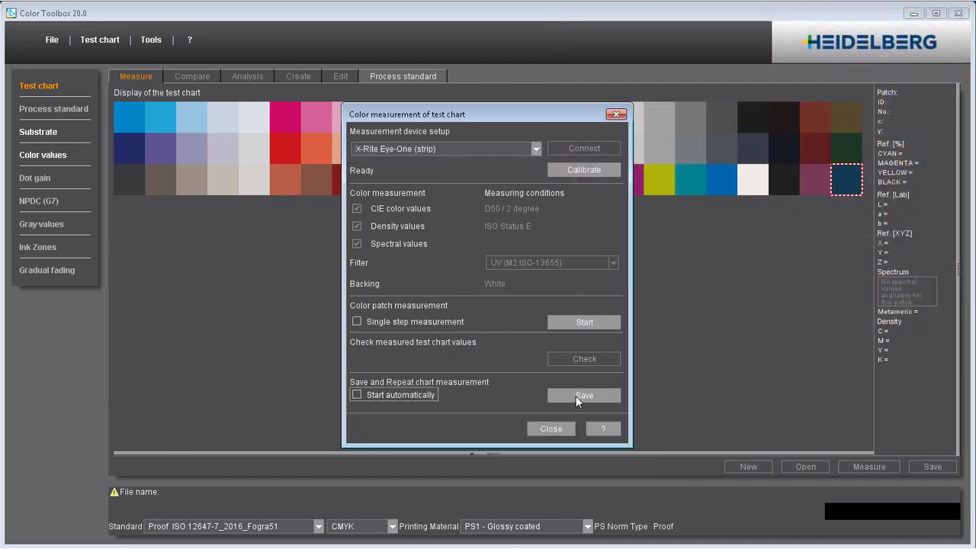
{"action": "left_click", "coordinate": [575, 396]}
{"action": "left_click", "coordinate": [619, 390]}
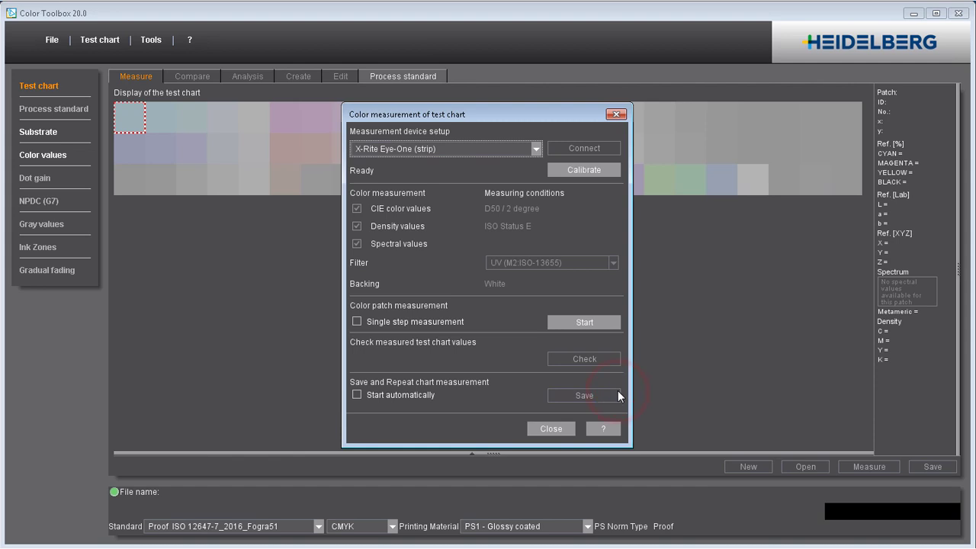
{"action": "left_click", "coordinate": [563, 428]}
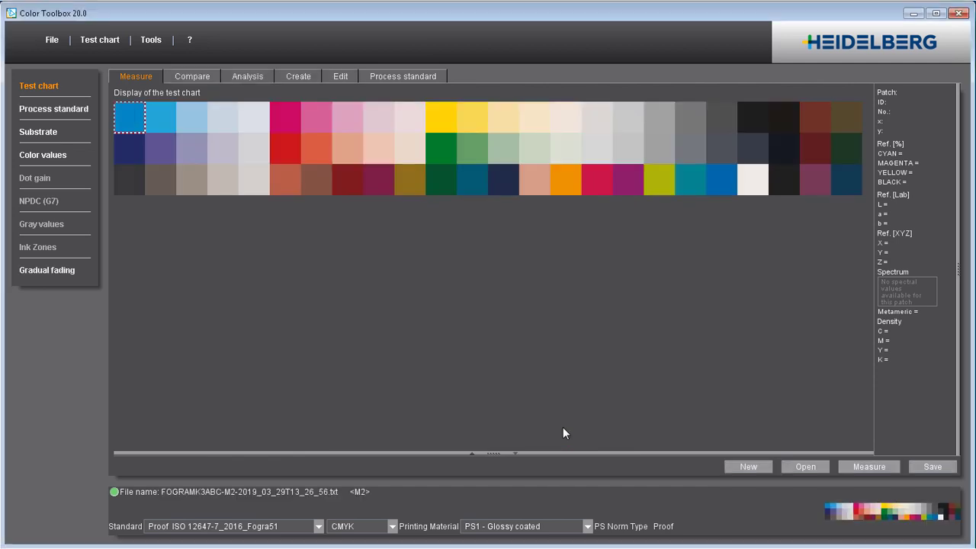
- Browse to PTConfig > SysConfig > Resources > ICC-Profile > Printer > Digital > EP
{"action": "left_click", "coordinate": [789, 467]}
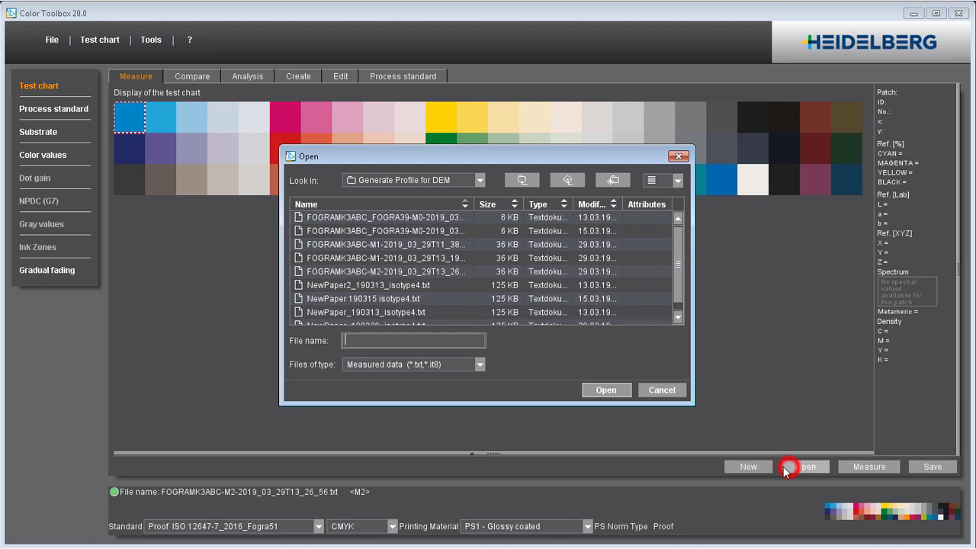
{"action": "left_click", "coordinate": [431, 183]}
{"action": "left_click", "coordinate": [425, 207]}
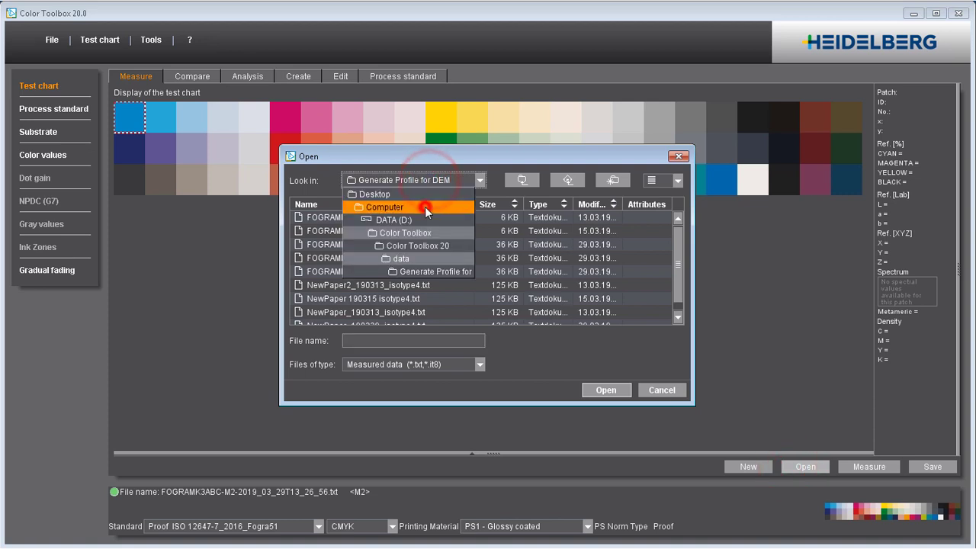
{"action": "left_click", "coordinate": [675, 311]}
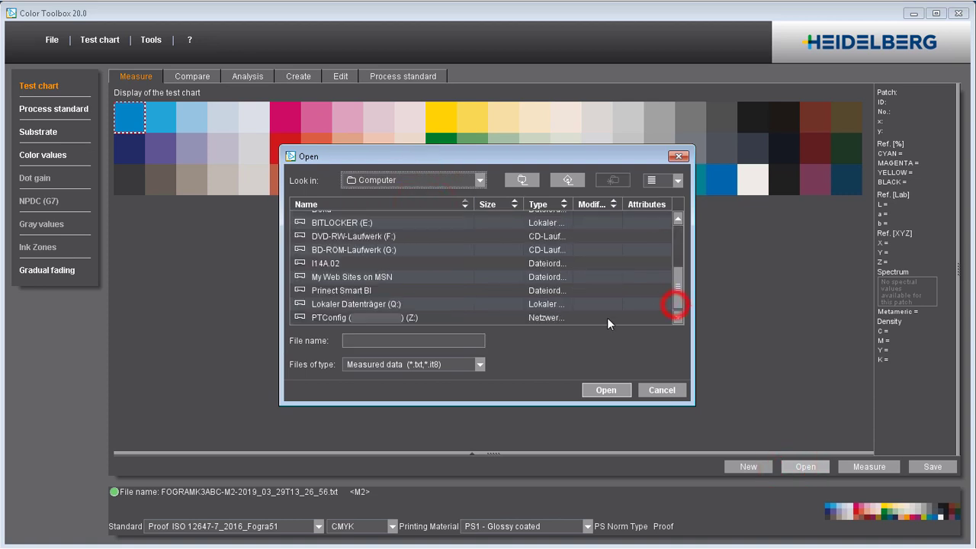
{"action": "double_click", "coordinate": [433, 319]}
{"action": "scroll", "coordinate": [433, 313], "scroll_direction": "down", "scroll_amount": 5}
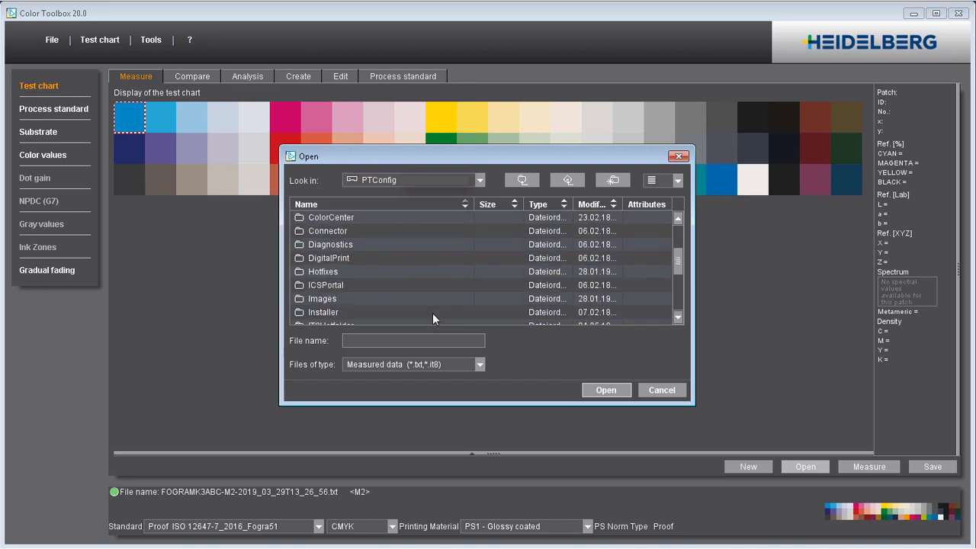
{"action": "scroll", "coordinate": [427, 305], "scroll_direction": "down", "scroll_amount": 1}
{"action": "double_click", "coordinate": [412, 277]}
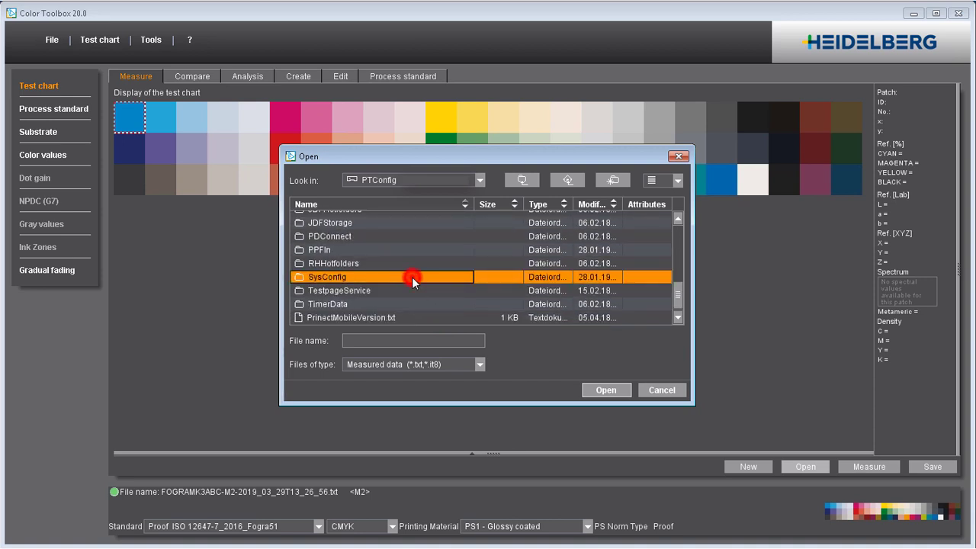
{"action": "double_click", "coordinate": [410, 311]}
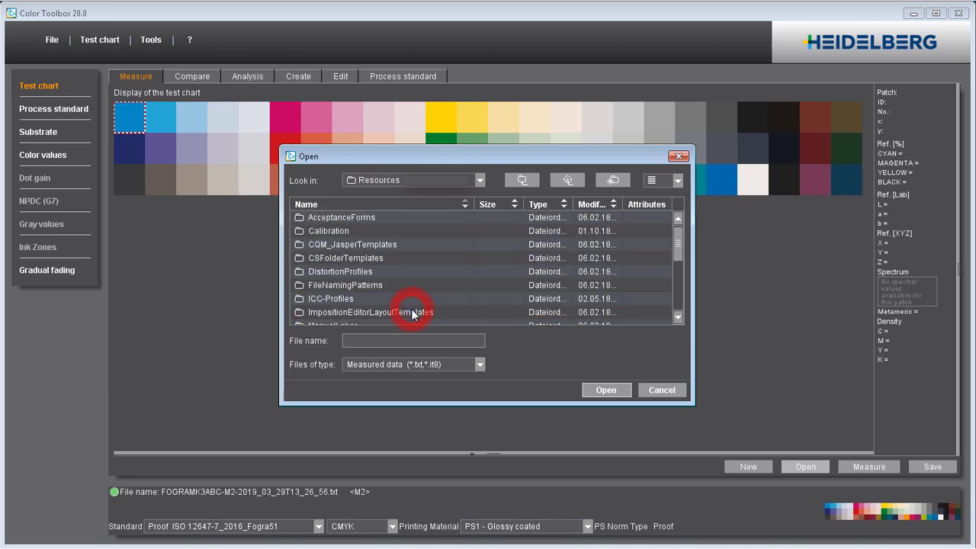
{"action": "double_click", "coordinate": [411, 298]}
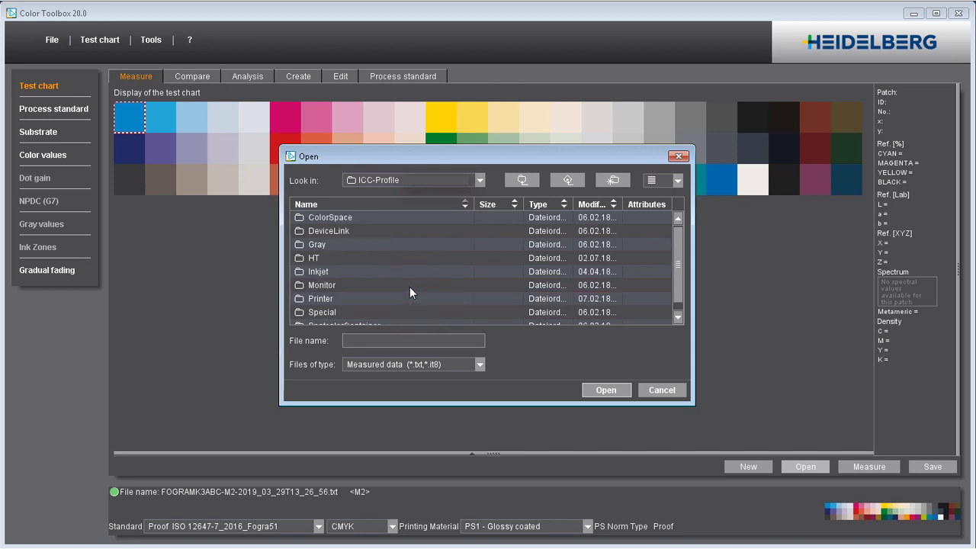
{"action": "double_click", "coordinate": [410, 297]}
{"action": "double_click", "coordinate": [385, 245]}
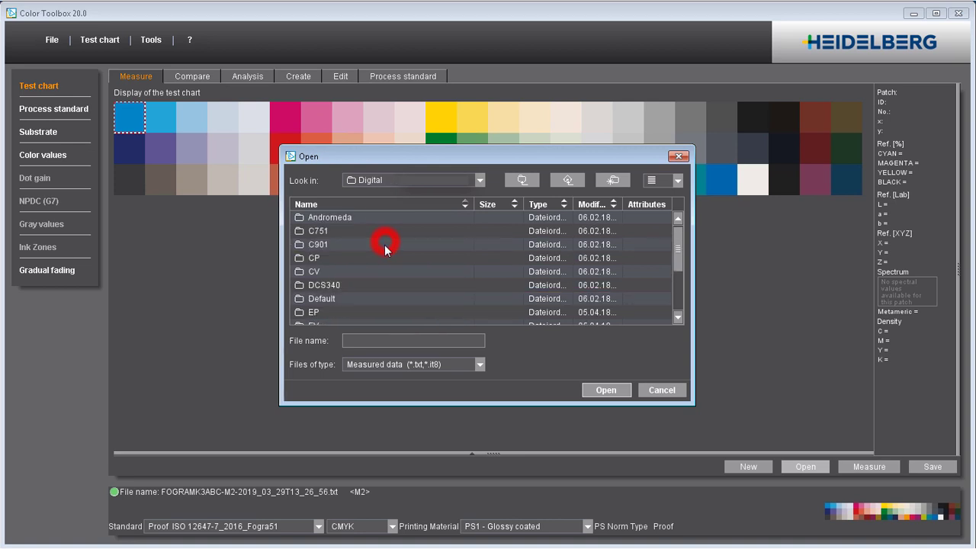
{"action": "double_click", "coordinate": [381, 312]}
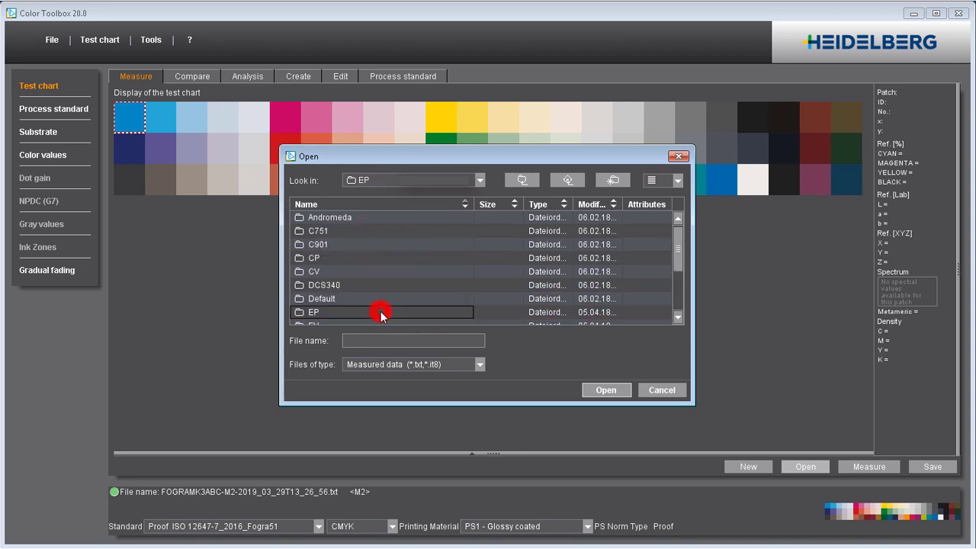
- Show only ICC profile files and load isotype4.icc
{"action": "left_click", "coordinate": [392, 365]}
{"action": "left_click", "coordinate": [392, 391]}
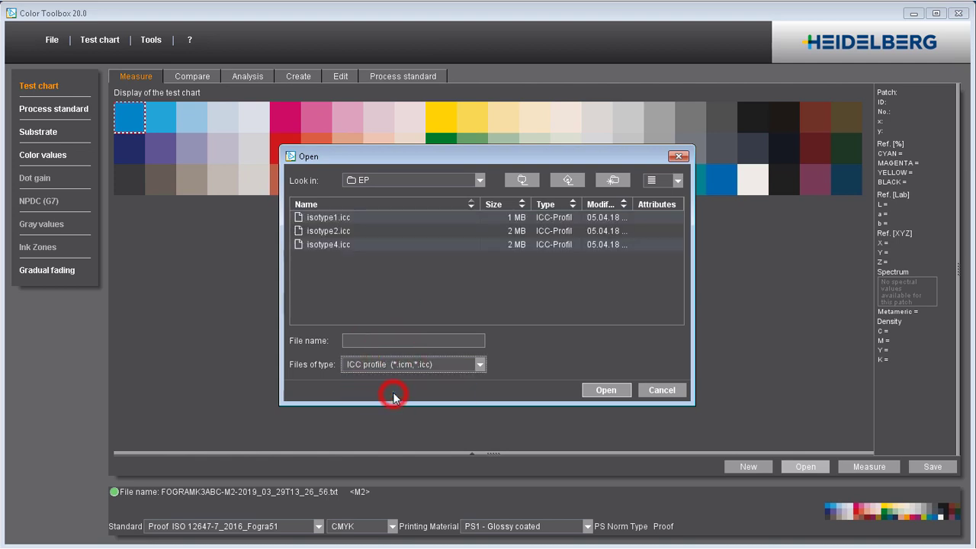
{"action": "left_click", "coordinate": [353, 245]}
{"action": "left_click", "coordinate": [600, 391]}
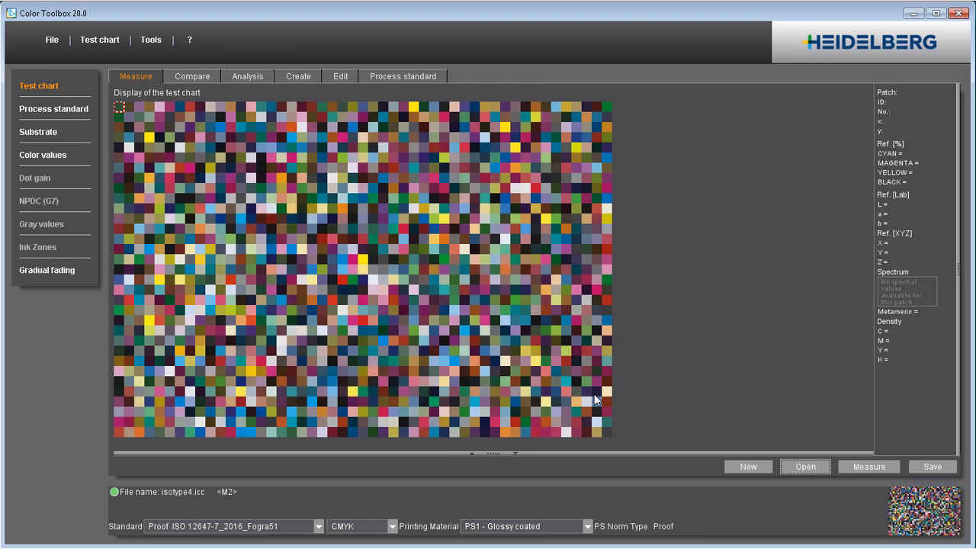
- Convert the isotype4 test chart data using the FOGRAMK3ABC-M2 media wedge readings
{"action": "left_click", "coordinate": [107, 43]}
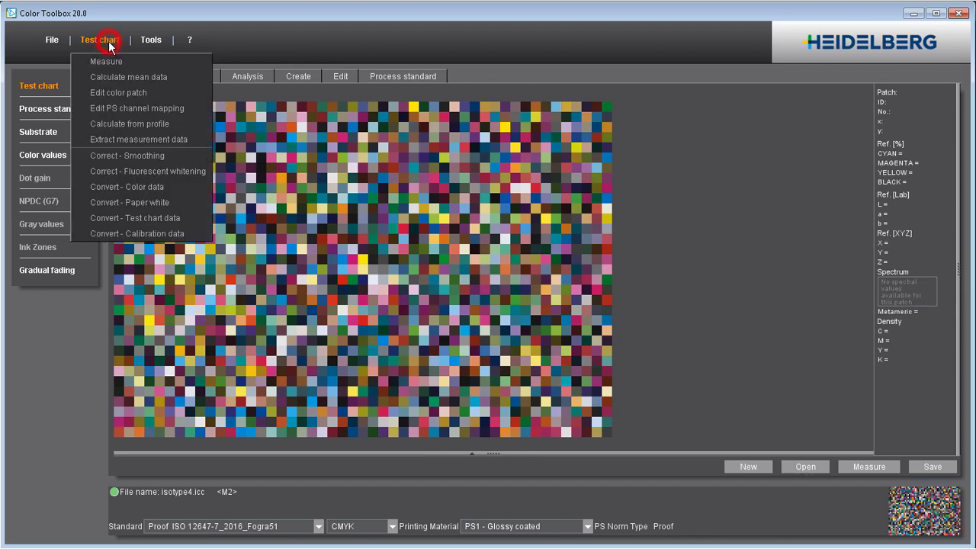
{"action": "left_click", "coordinate": [128, 216]}
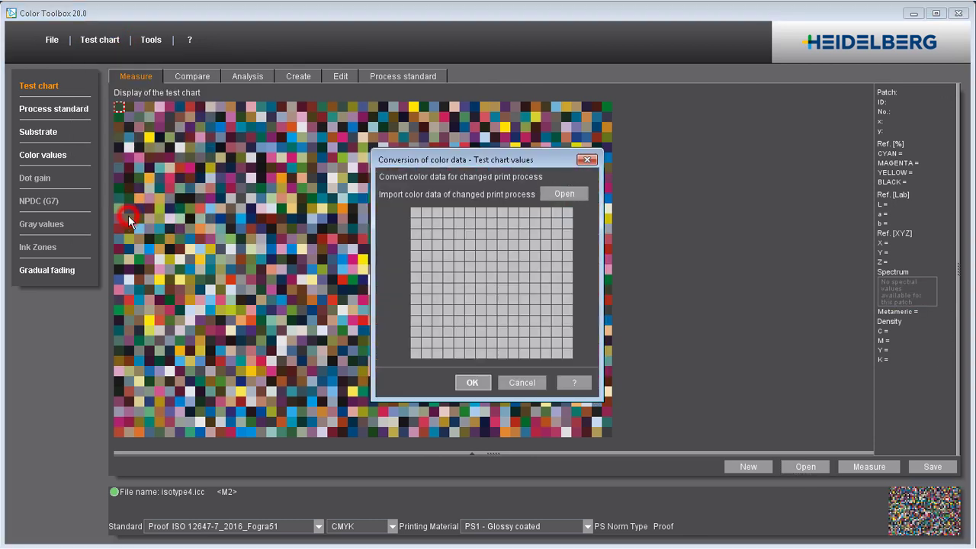
{"action": "left_click", "coordinate": [551, 195]}
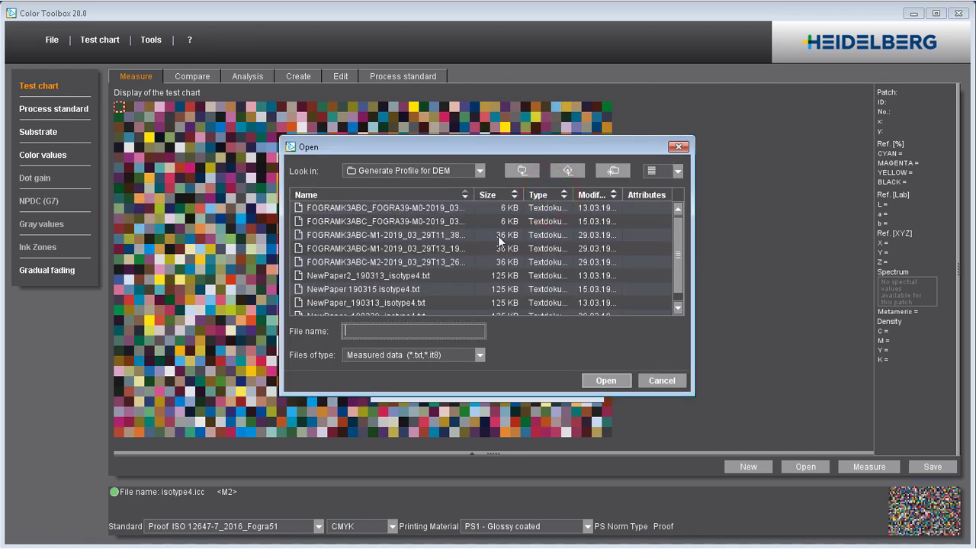
{"action": "left_click", "coordinate": [464, 263]}
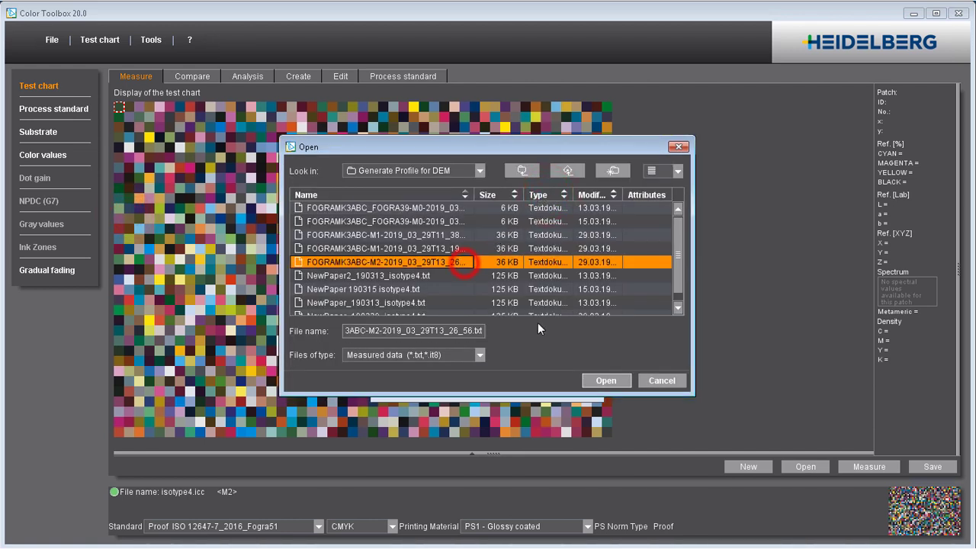
{"action": "left_click", "coordinate": [596, 380]}
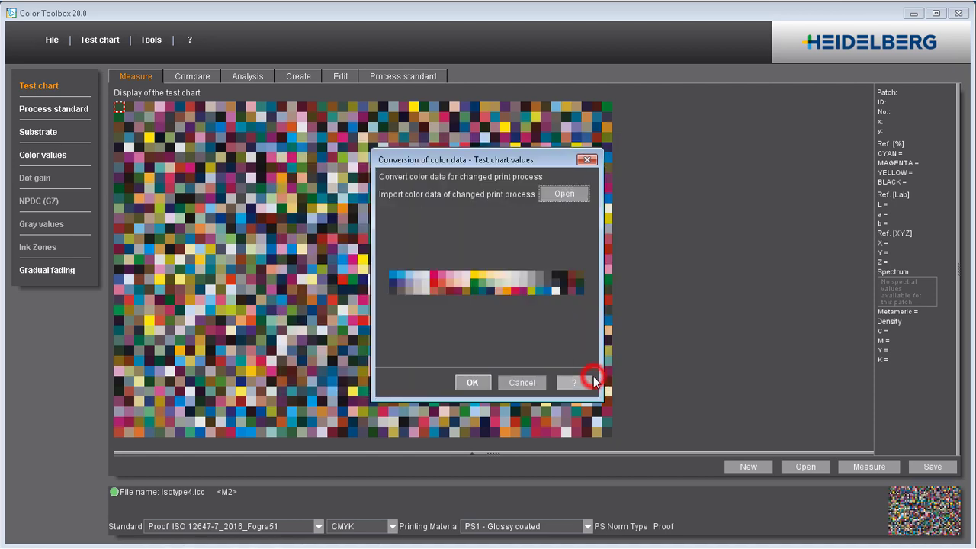
{"action": "left_click", "coordinate": [473, 382]}
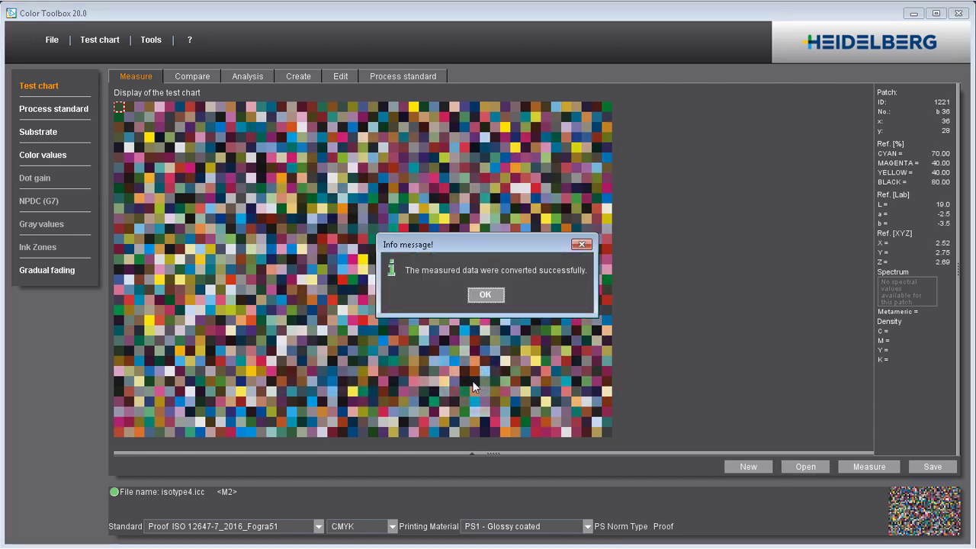
{"action": "left_click", "coordinate": [493, 298]}
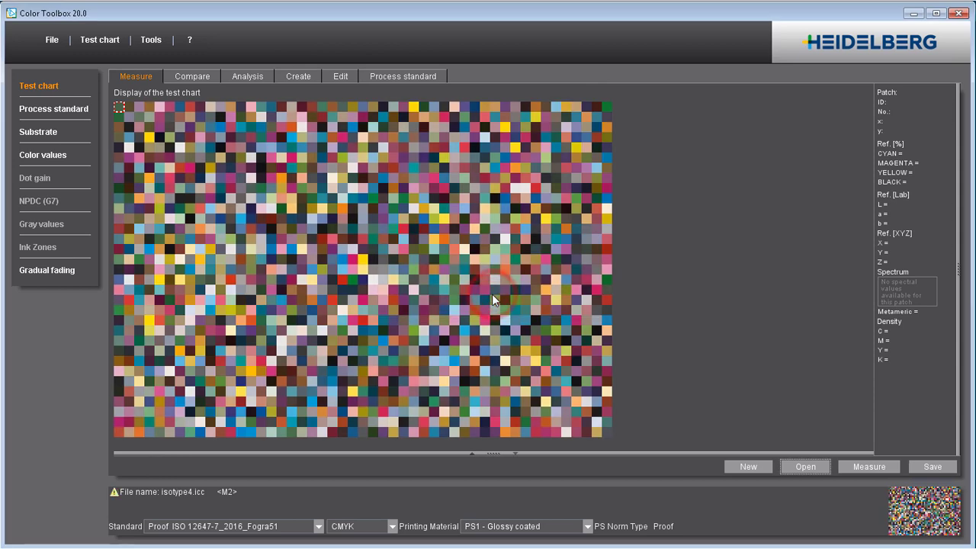
{"action": "mouse_move", "coordinate": [566, 344]}
- Save the converted chart data as NewPaper_190313_isotype4.txt
{"action": "left_click", "coordinate": [927, 466]}
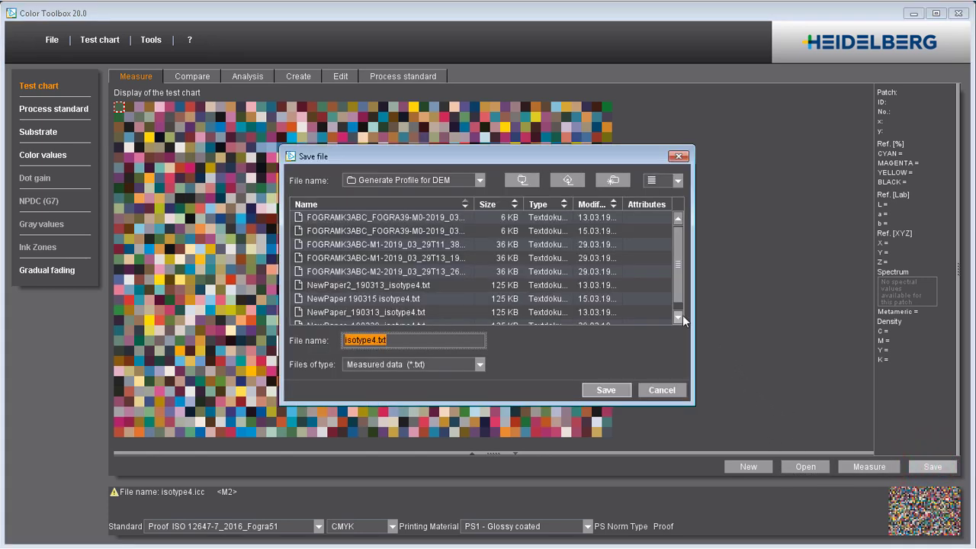
{"action": "left_click", "coordinate": [679, 315]}
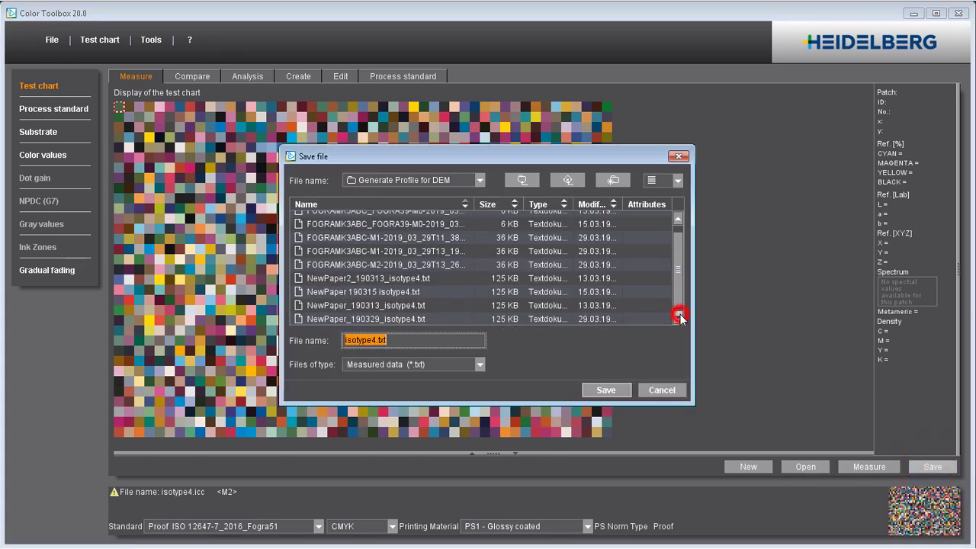
{"action": "left_click", "coordinate": [414, 304]}
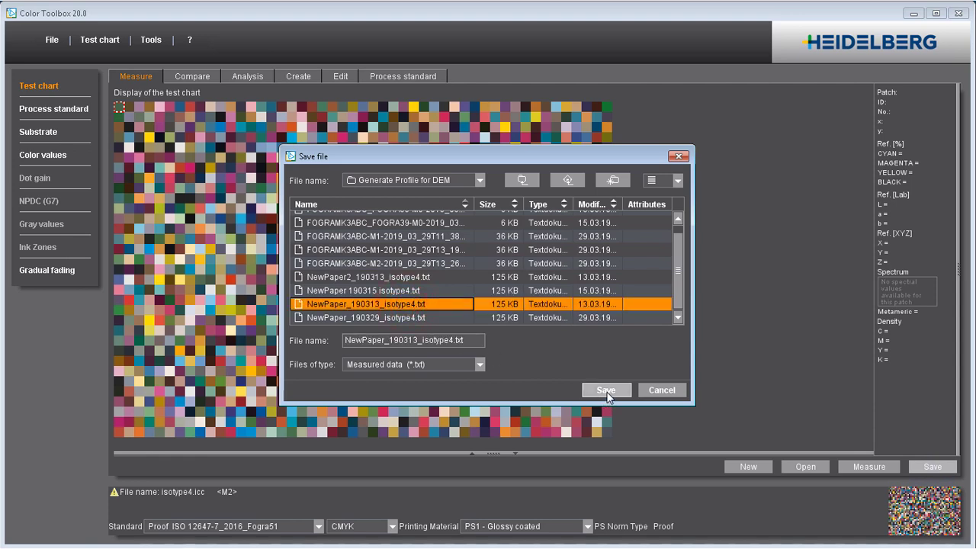
{"action": "left_click", "coordinate": [605, 390]}
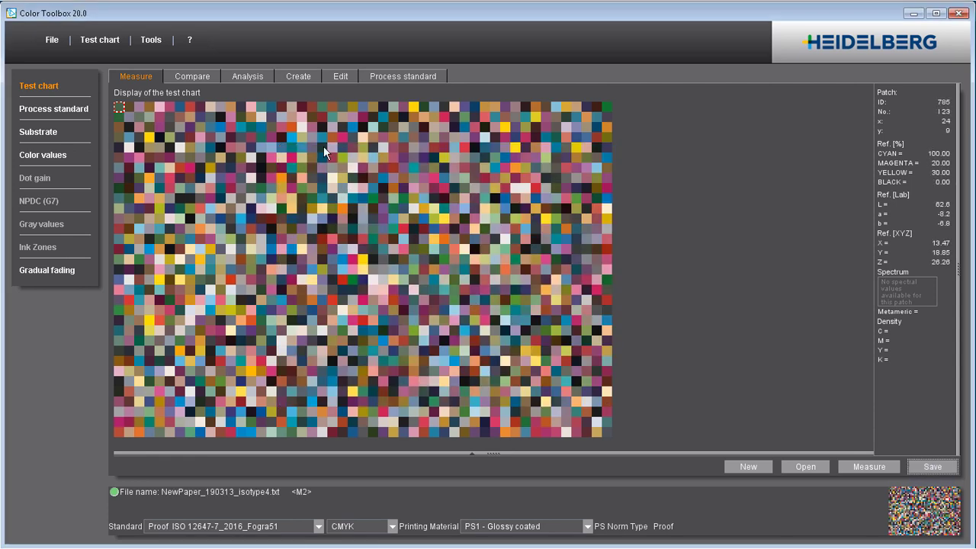
- Calculate an ICC profile for Digital Printing on Digital uncoated paper
{"action": "left_click", "coordinate": [297, 77]}
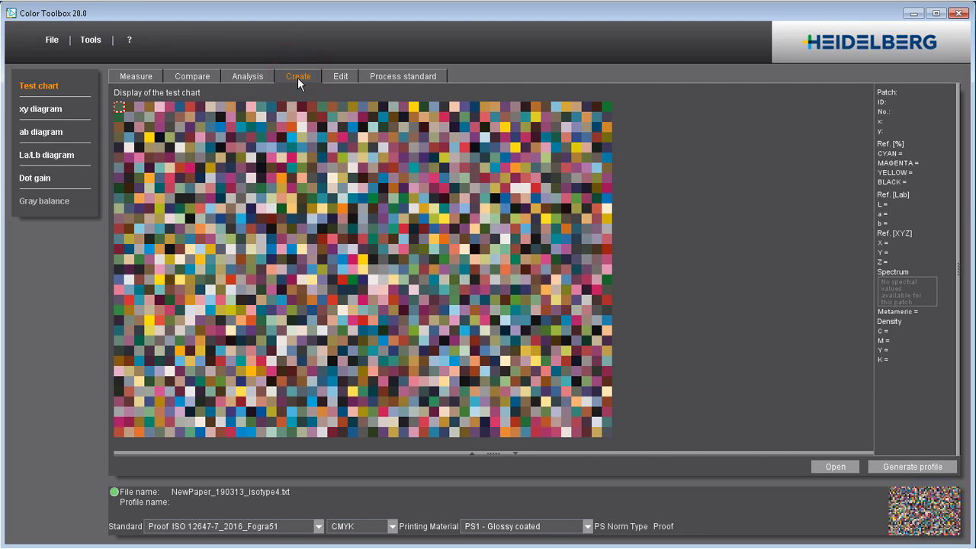
{"action": "left_click", "coordinate": [882, 469]}
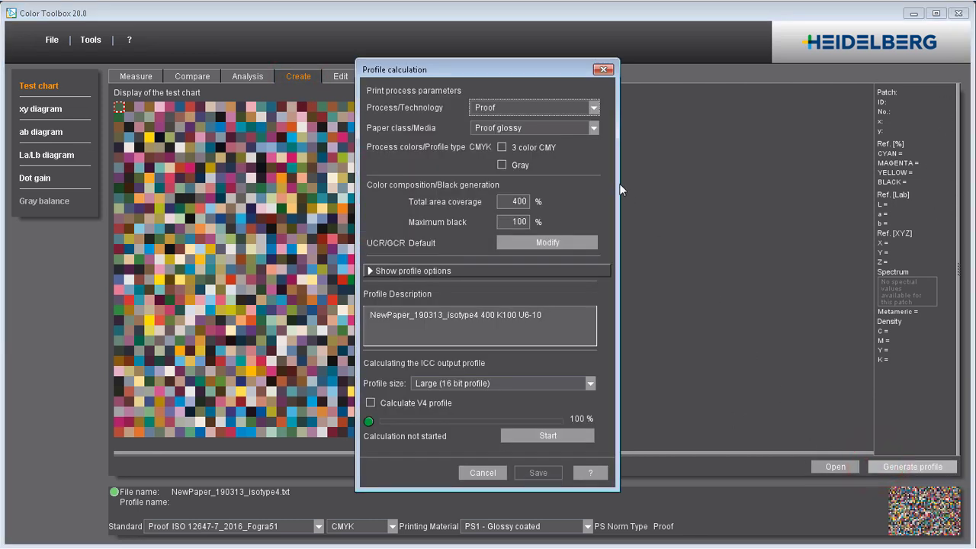
{"action": "left_click", "coordinate": [544, 111]}
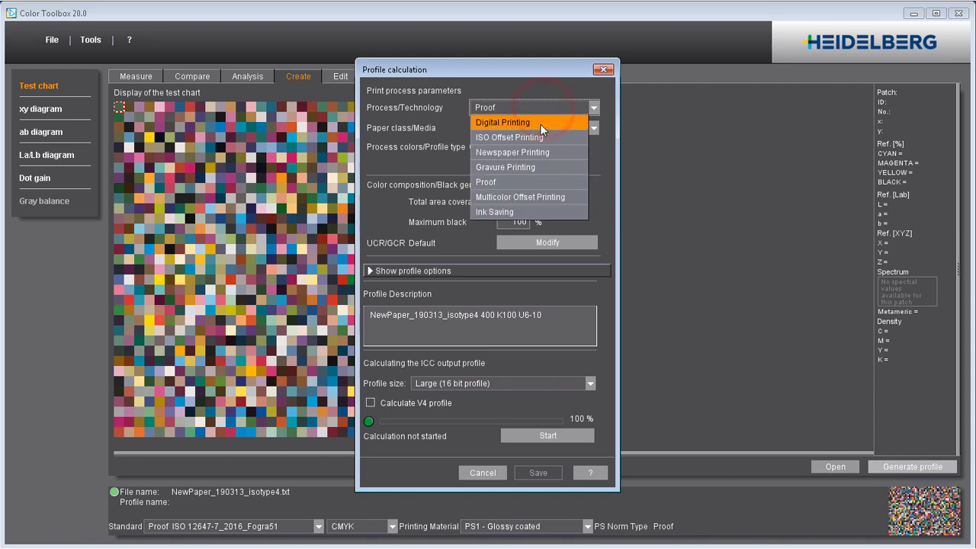
{"action": "left_click", "coordinate": [540, 123]}
{"action": "left_click", "coordinate": [539, 129]}
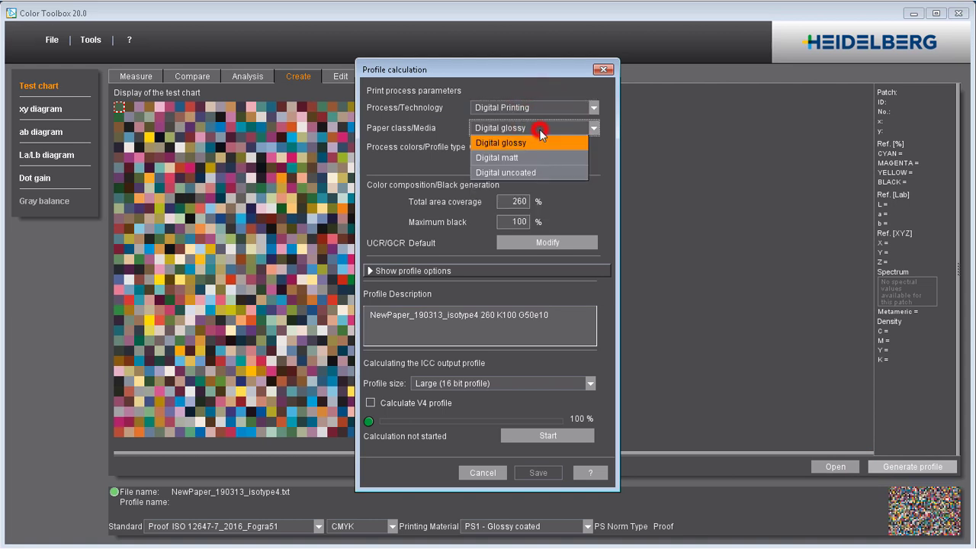
{"action": "left_click", "coordinate": [538, 172]}
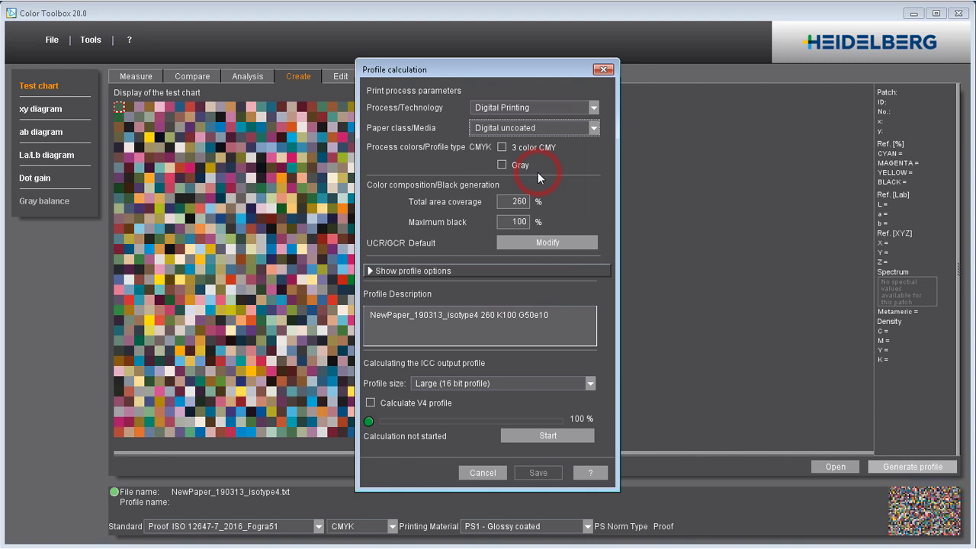
{"action": "left_click", "coordinate": [515, 436]}
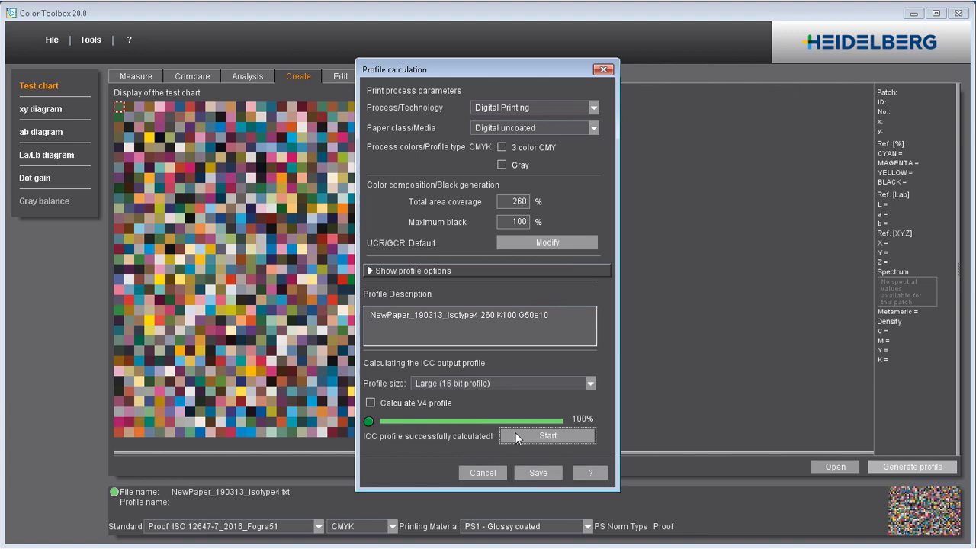
- Save the calculated profile as NewPaper_190313_isotype4 260 K100 G50e10.icc
{"action": "left_click", "coordinate": [532, 472]}
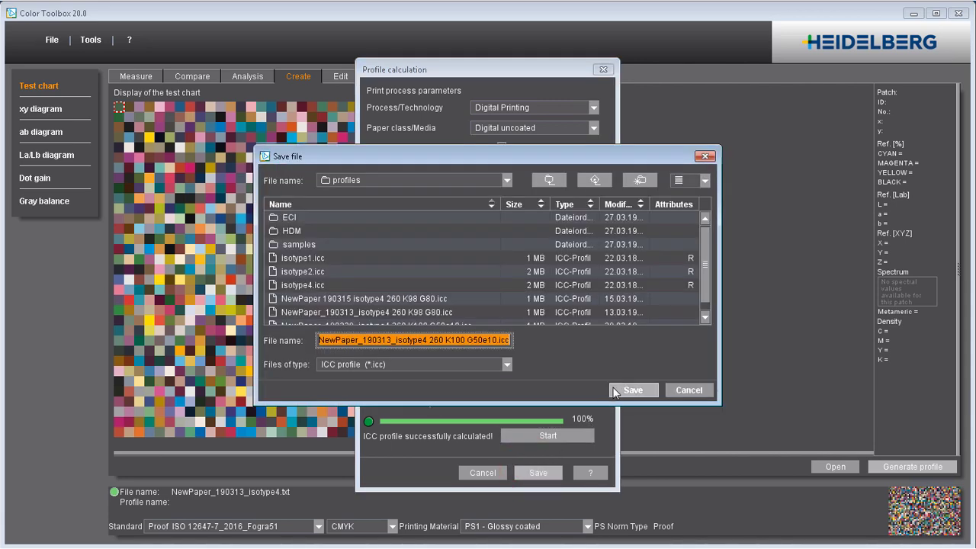
{"action": "left_click", "coordinate": [631, 390]}
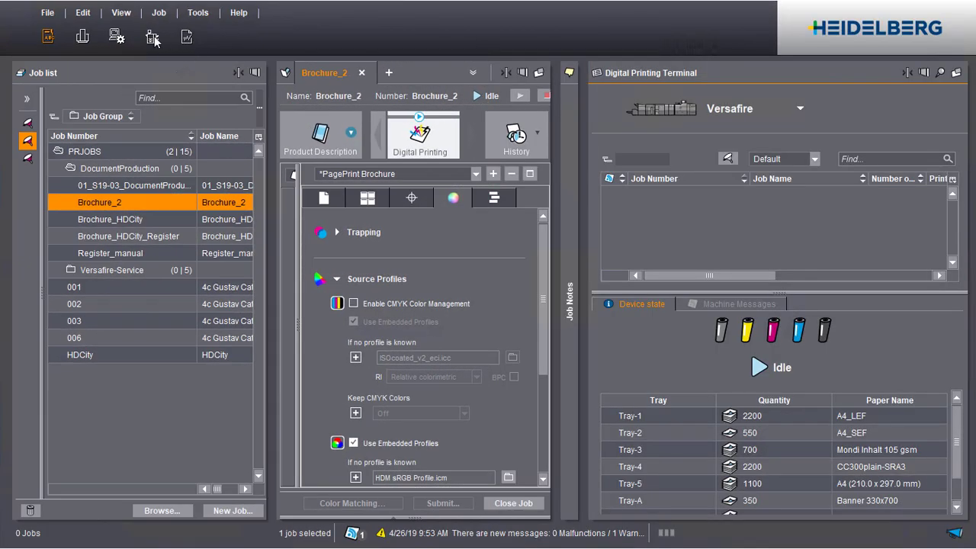
{"action": "left_click", "coordinate": [153, 37]}
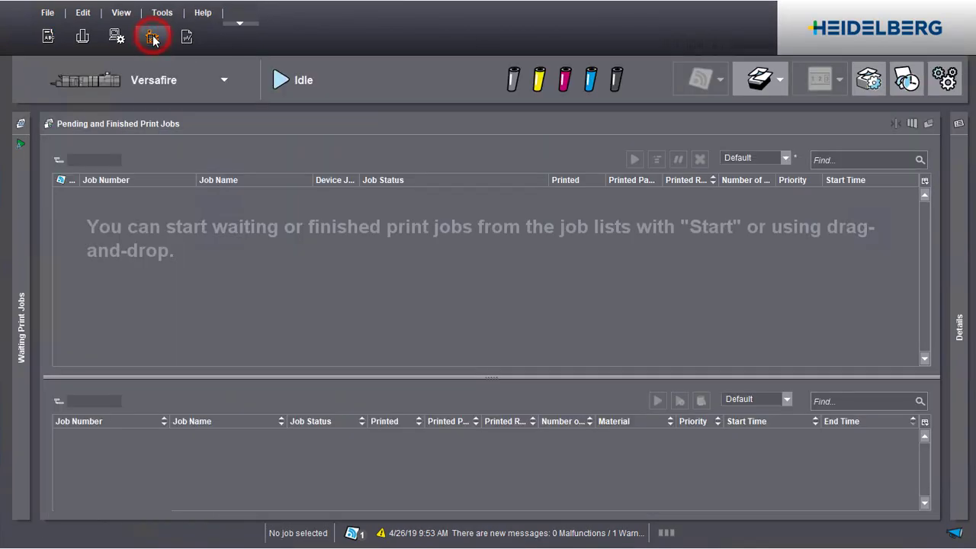
- Start a custom ICC profile import and select the NewPaper .icc file in C:\TestData
{"action": "left_click", "coordinate": [869, 79]}
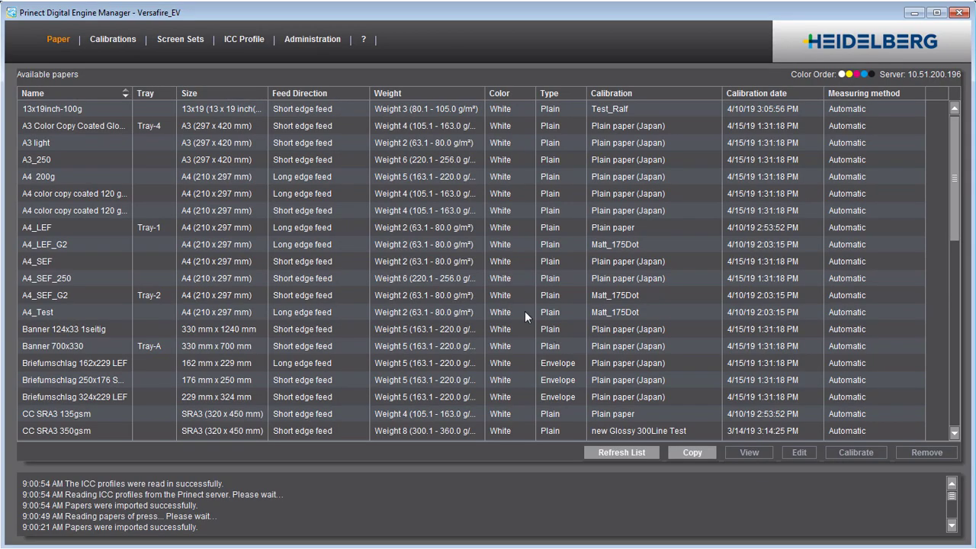
{"action": "left_click", "coordinate": [247, 41]}
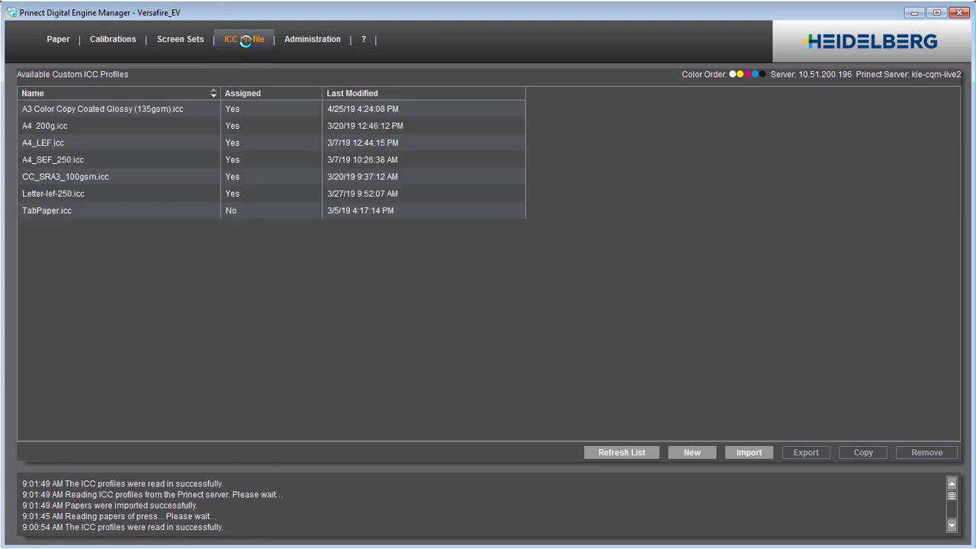
{"action": "left_click", "coordinate": [740, 454]}
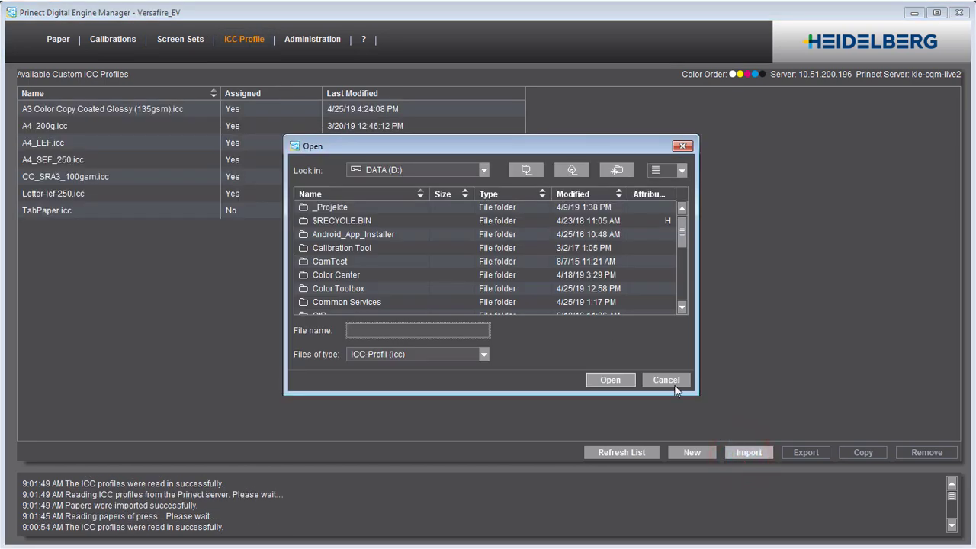
{"action": "left_click", "coordinate": [459, 170]}
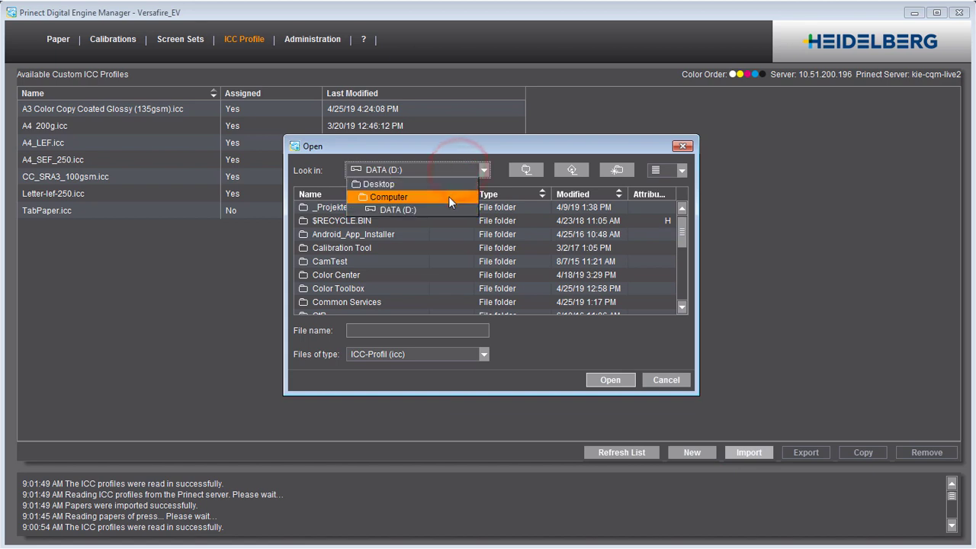
{"action": "left_click", "coordinate": [448, 195]}
{"action": "double_click", "coordinate": [408, 208]}
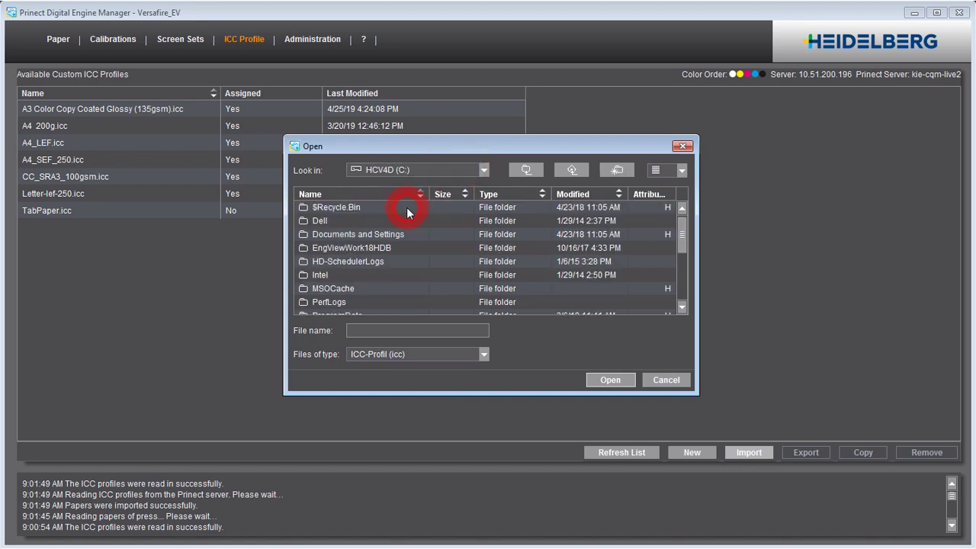
{"action": "left_click", "coordinate": [681, 300]}
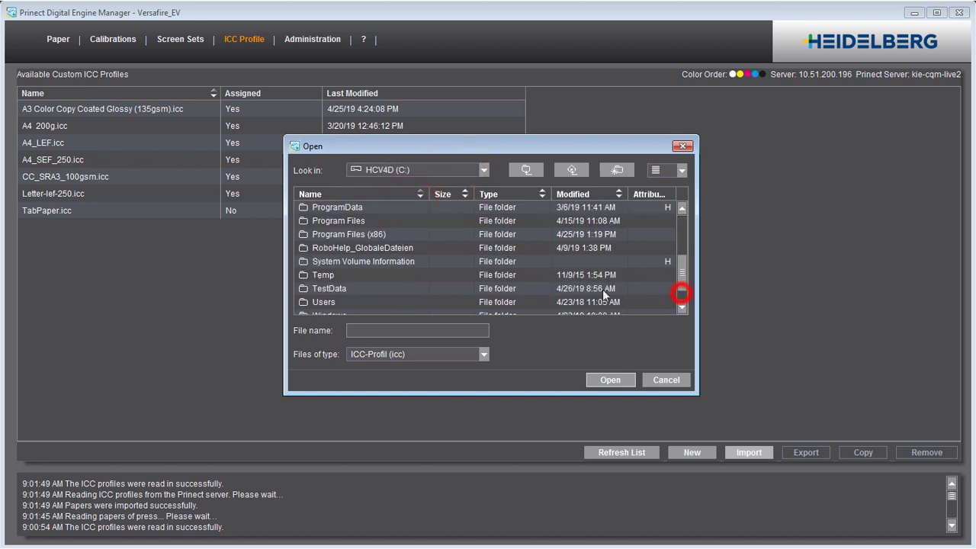
{"action": "double_click", "coordinate": [423, 286]}
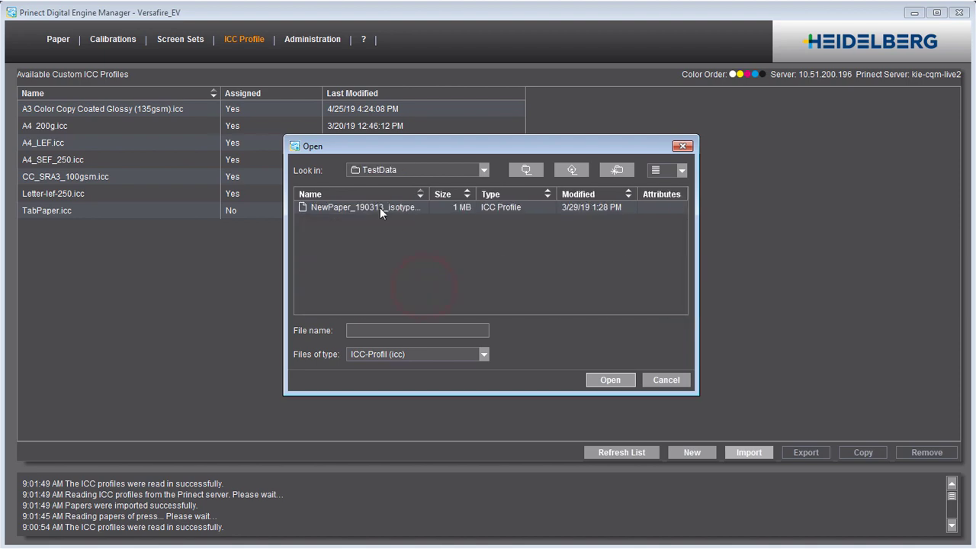
{"action": "left_click", "coordinate": [380, 208]}
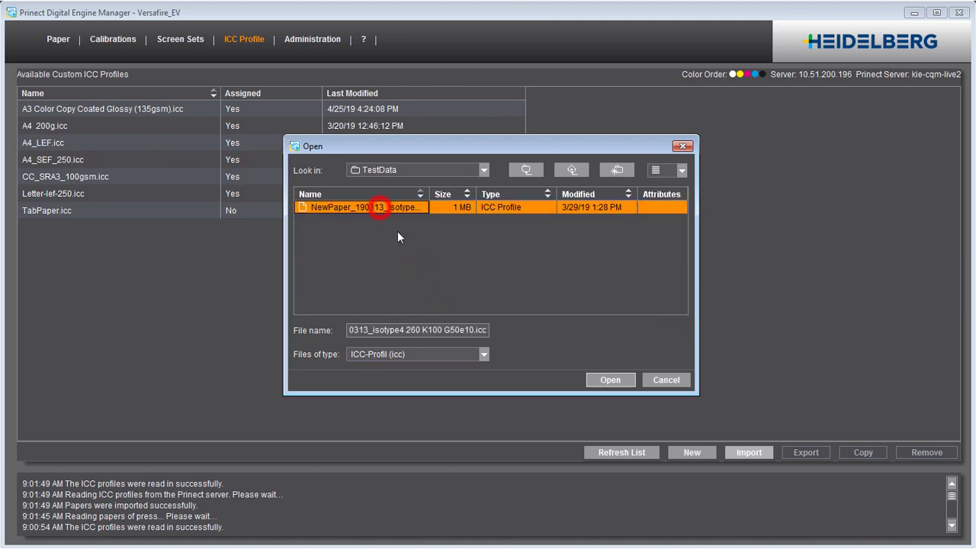
- Load the NewPaper profile and upload it to the A4_Test paper
{"action": "left_click", "coordinate": [607, 382]}
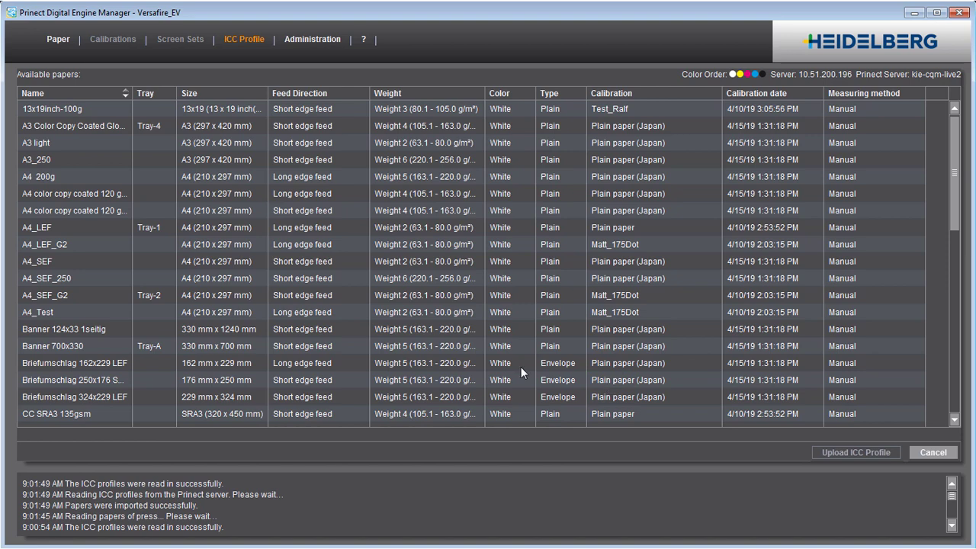
{"action": "left_click", "coordinate": [99, 309]}
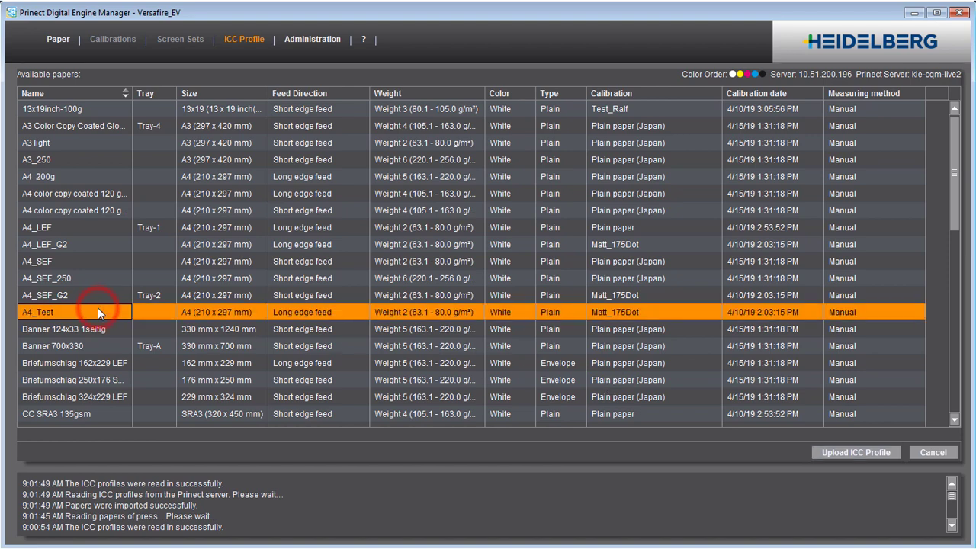
{"action": "left_click", "coordinate": [824, 453]}
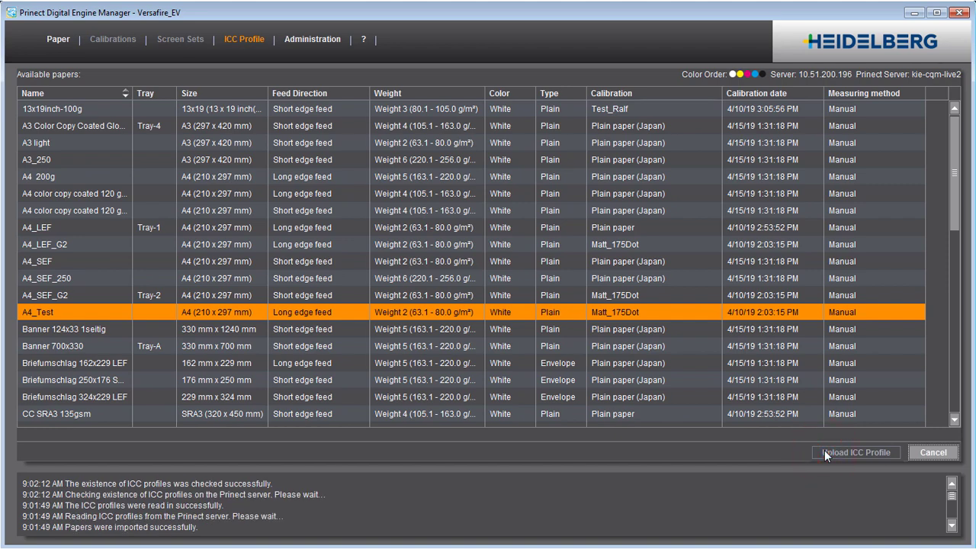